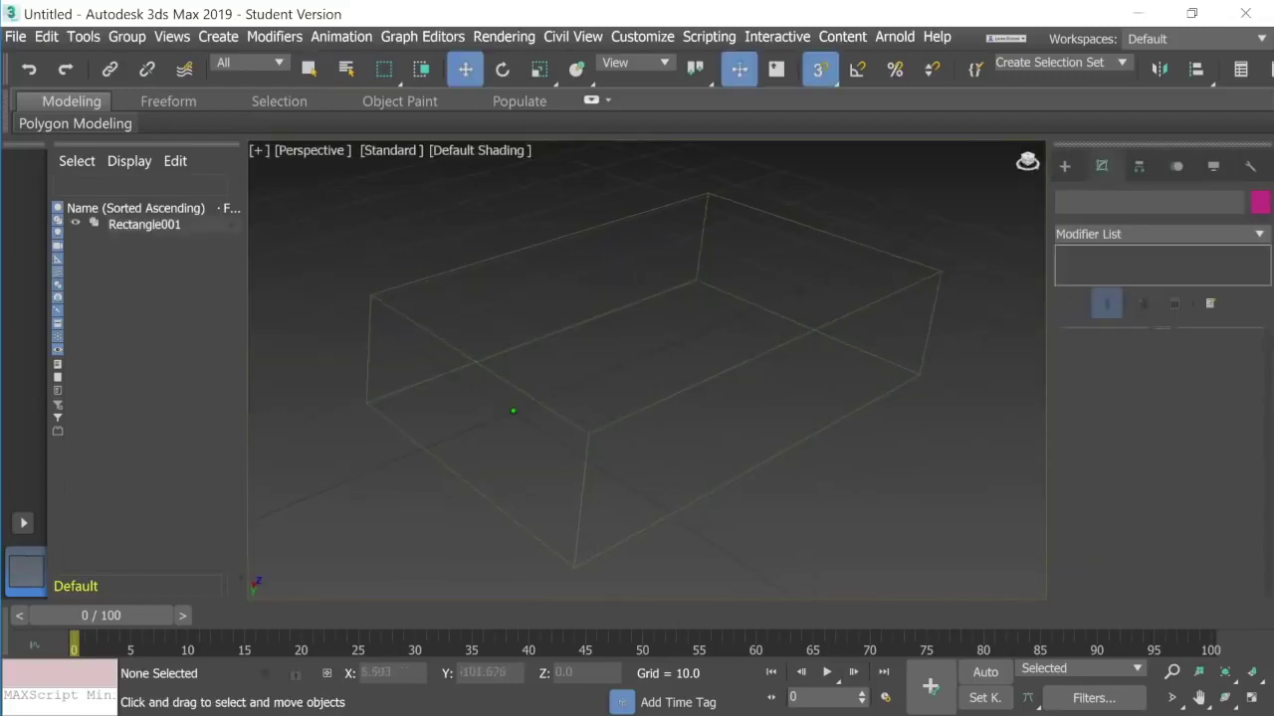
- Maximize the Perspective viewport and show the spline shapes available for creation
middle_click_drag(646, 418, 870, 289, "alt")
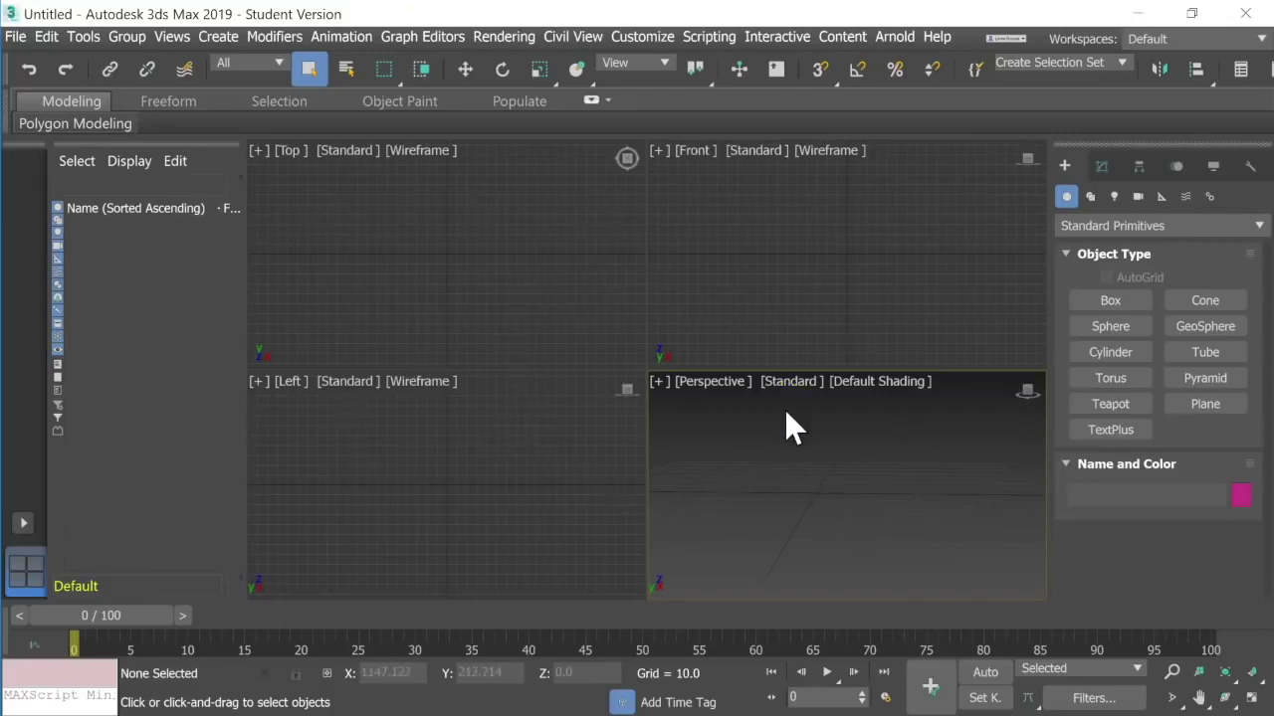
left_click(1255, 699)
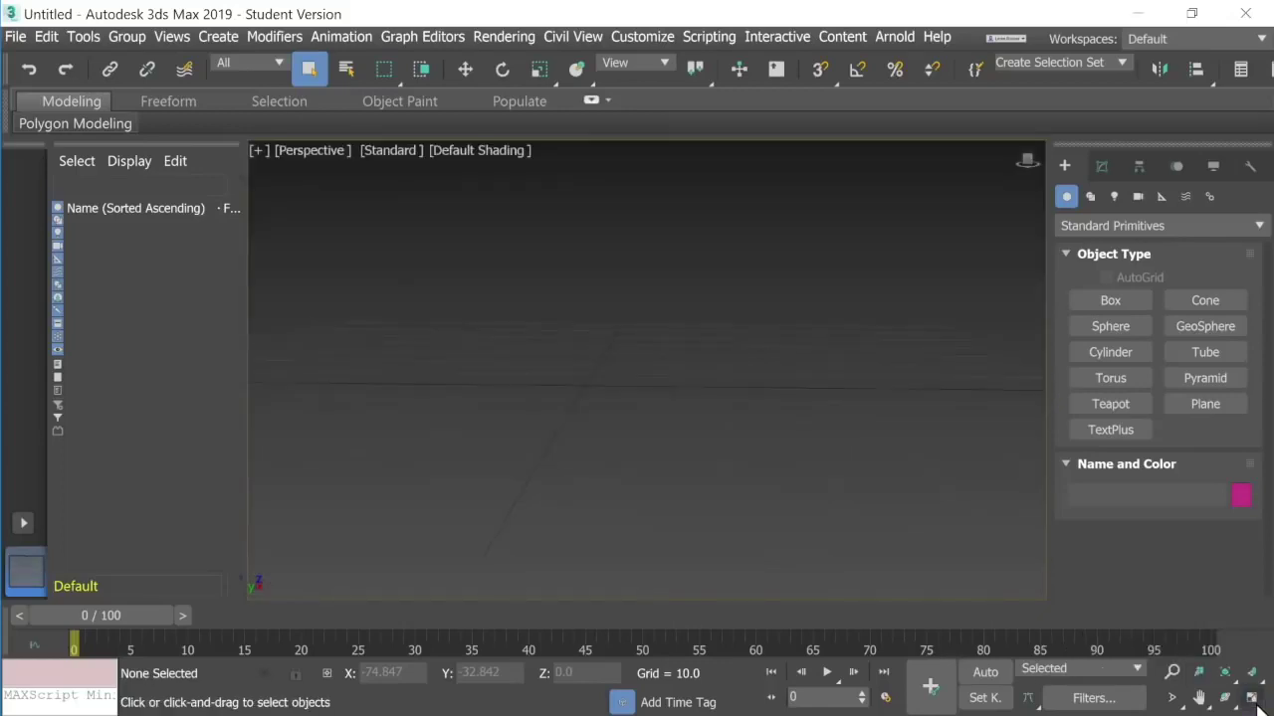
left_click(1255, 700)
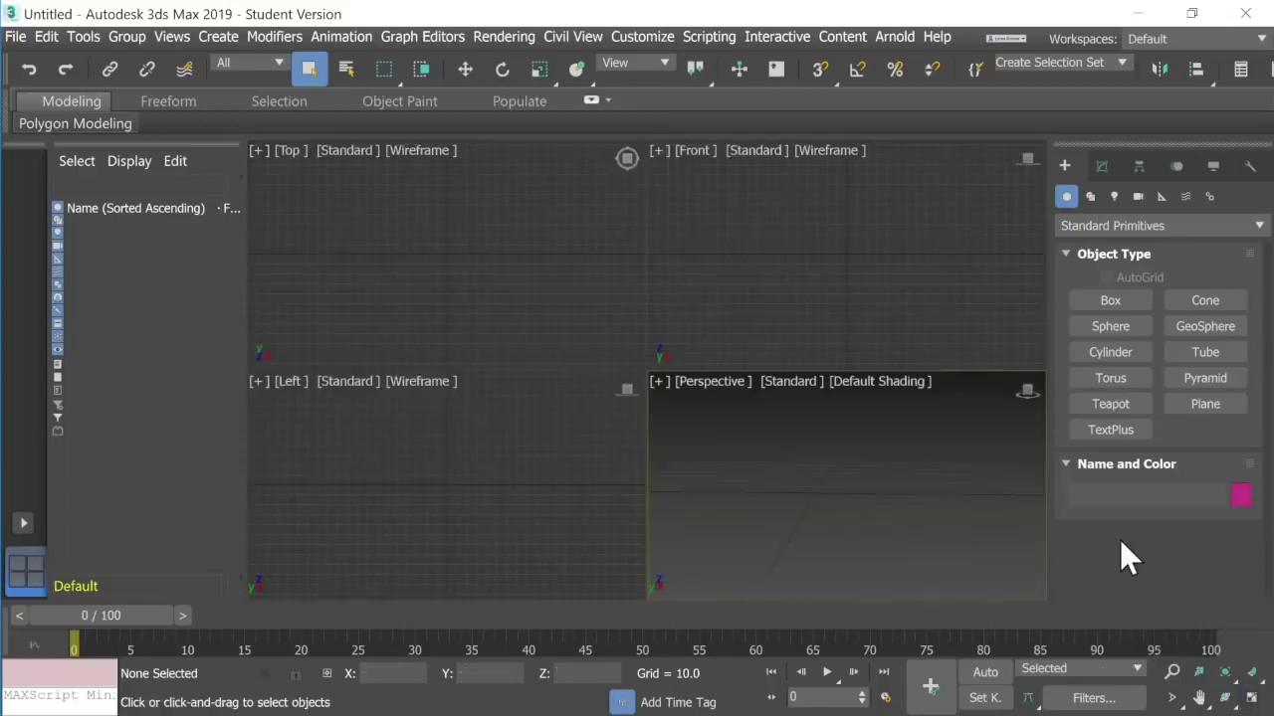
left_click(1255, 699)
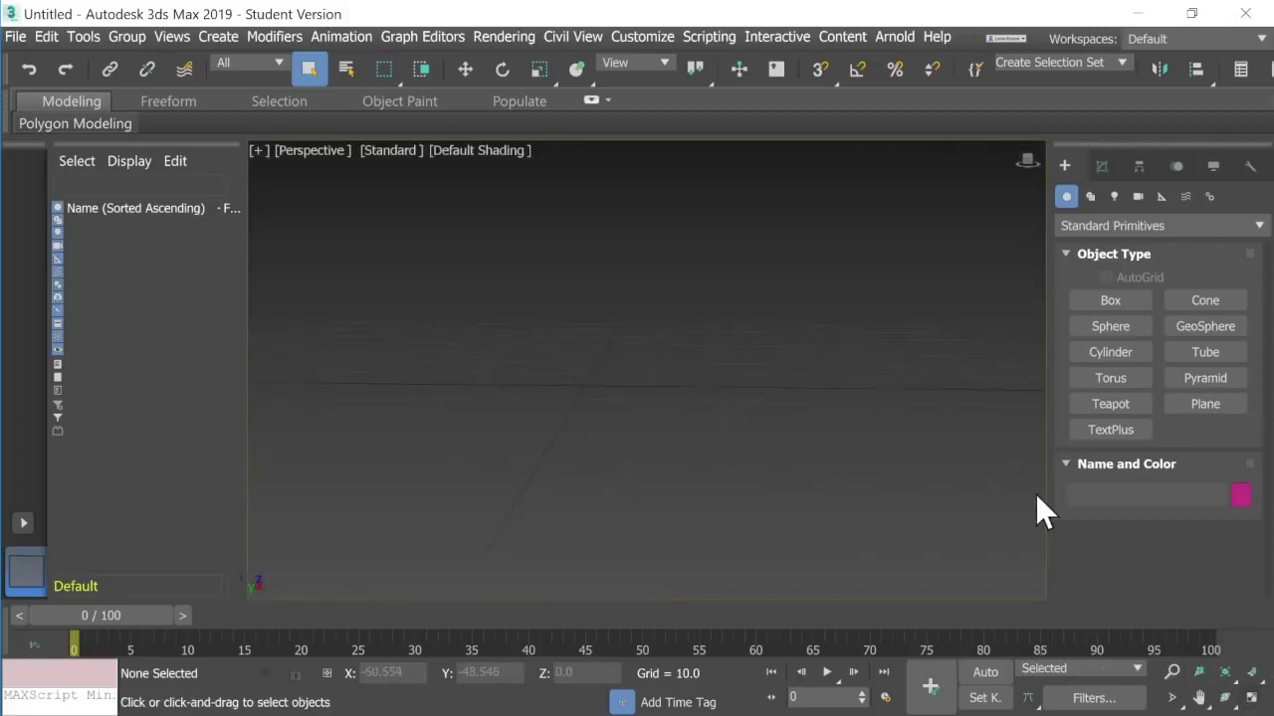
left_click(1090, 196)
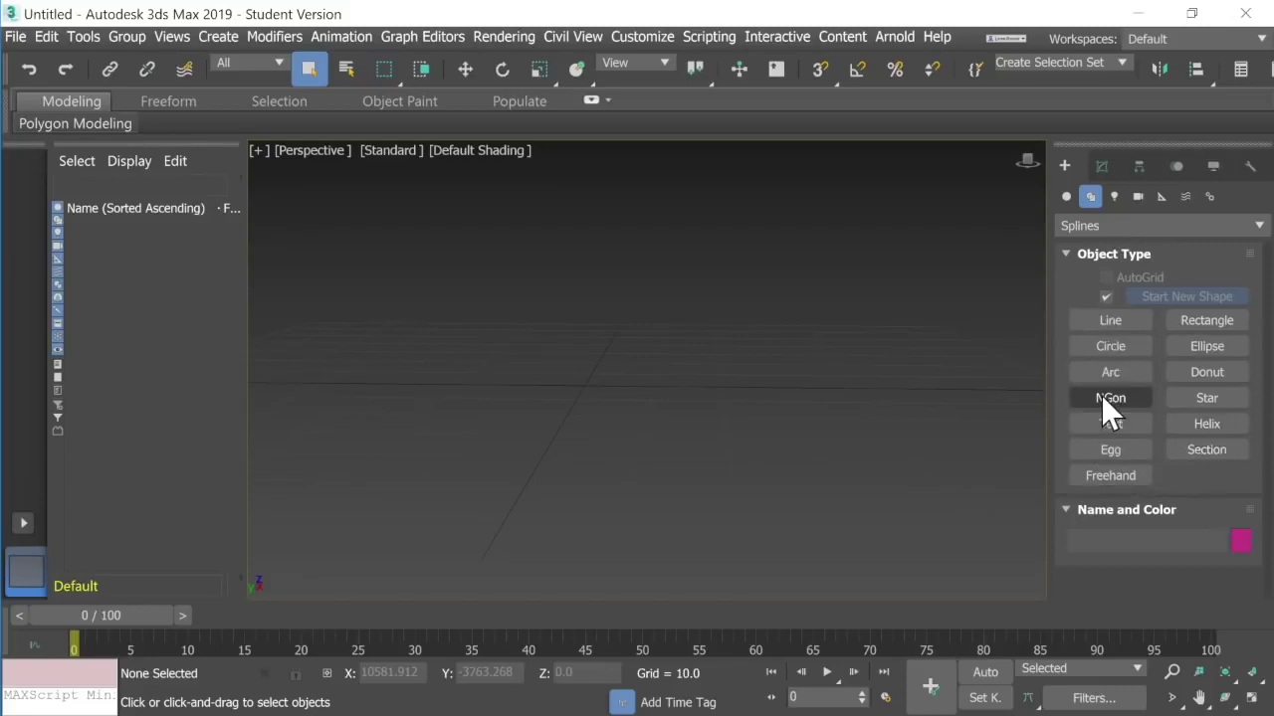
- Try the Line tool by placing a partly curved spline with four vertices across the grid, and undo it
left_click(1110, 318)
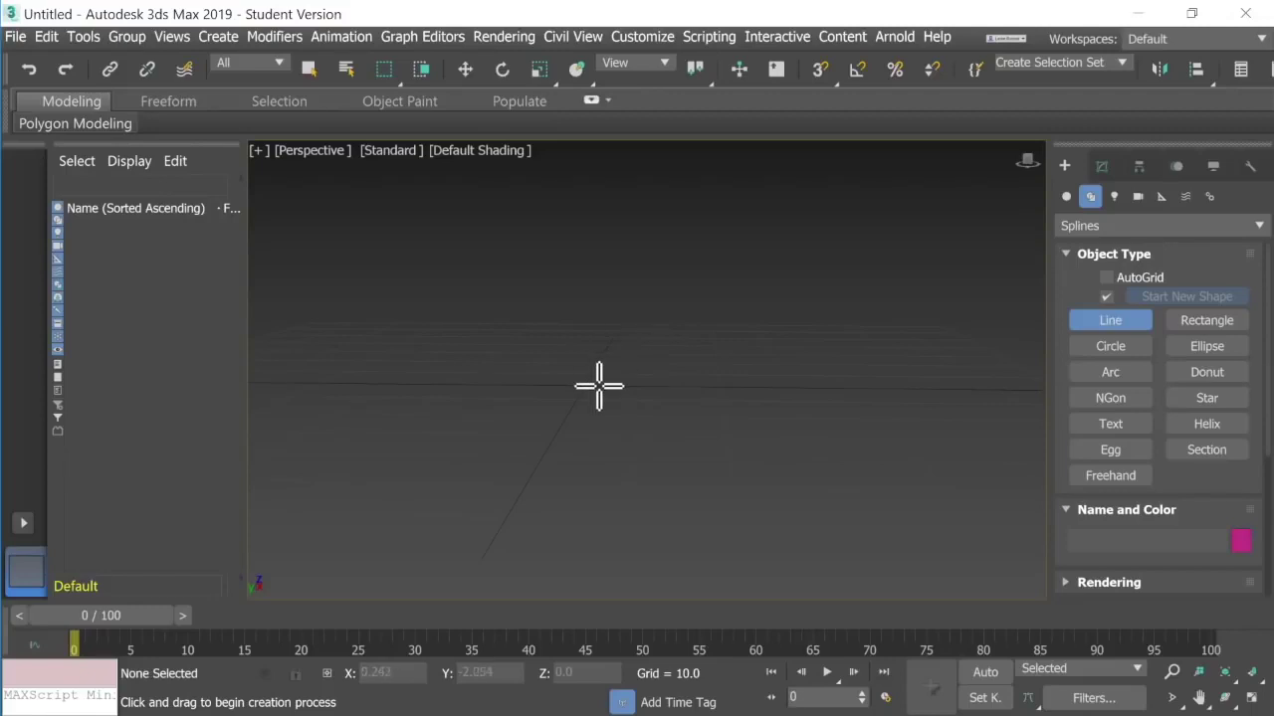
left_click(558, 387)
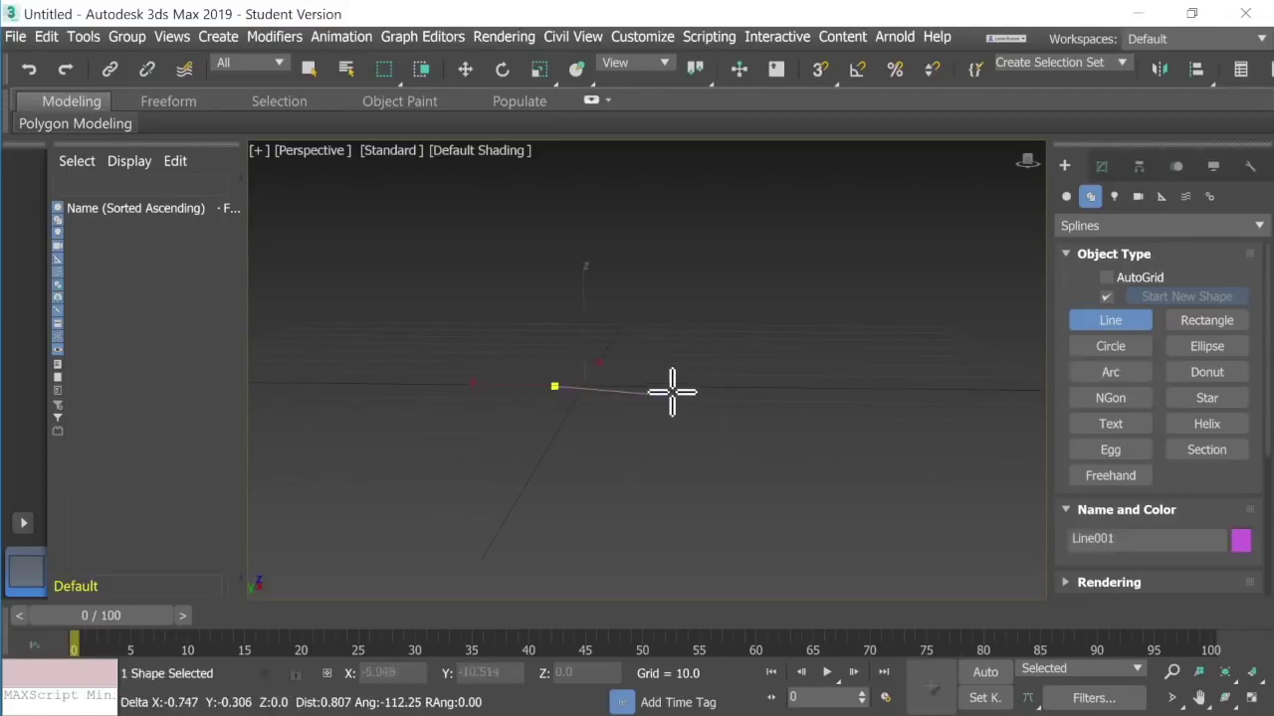
left_click(721, 384)
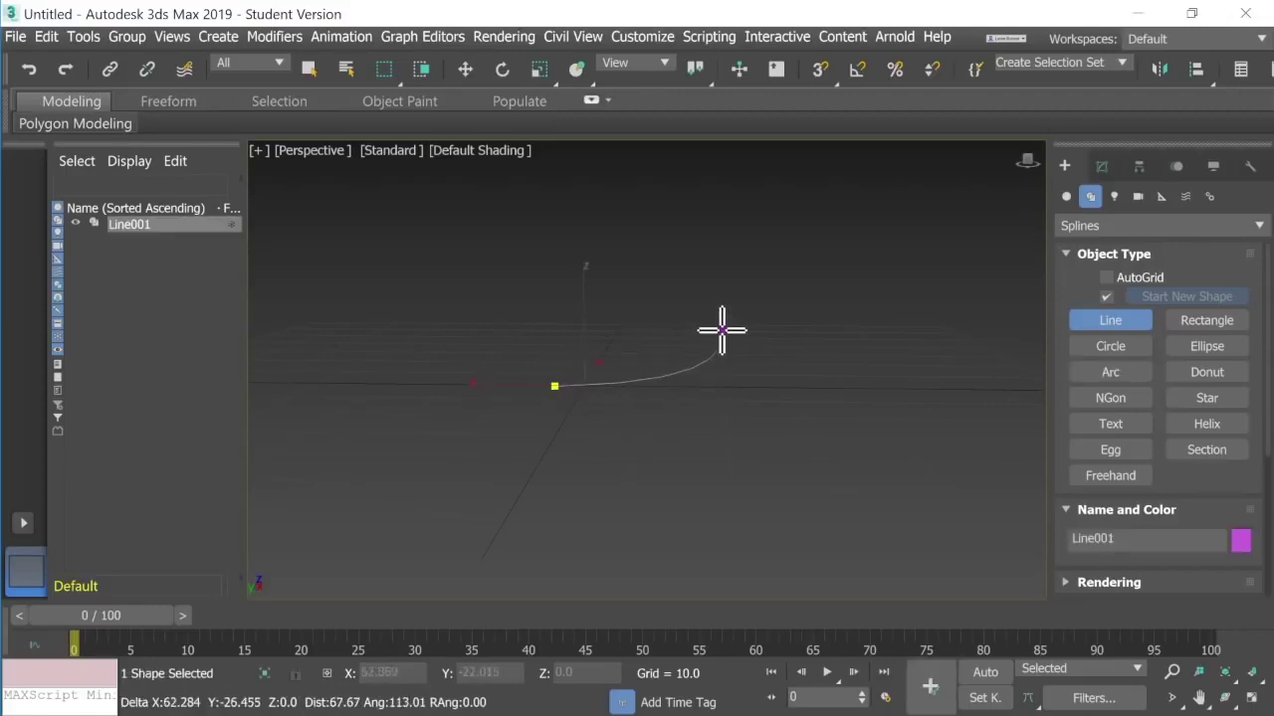
left_click(761, 402)
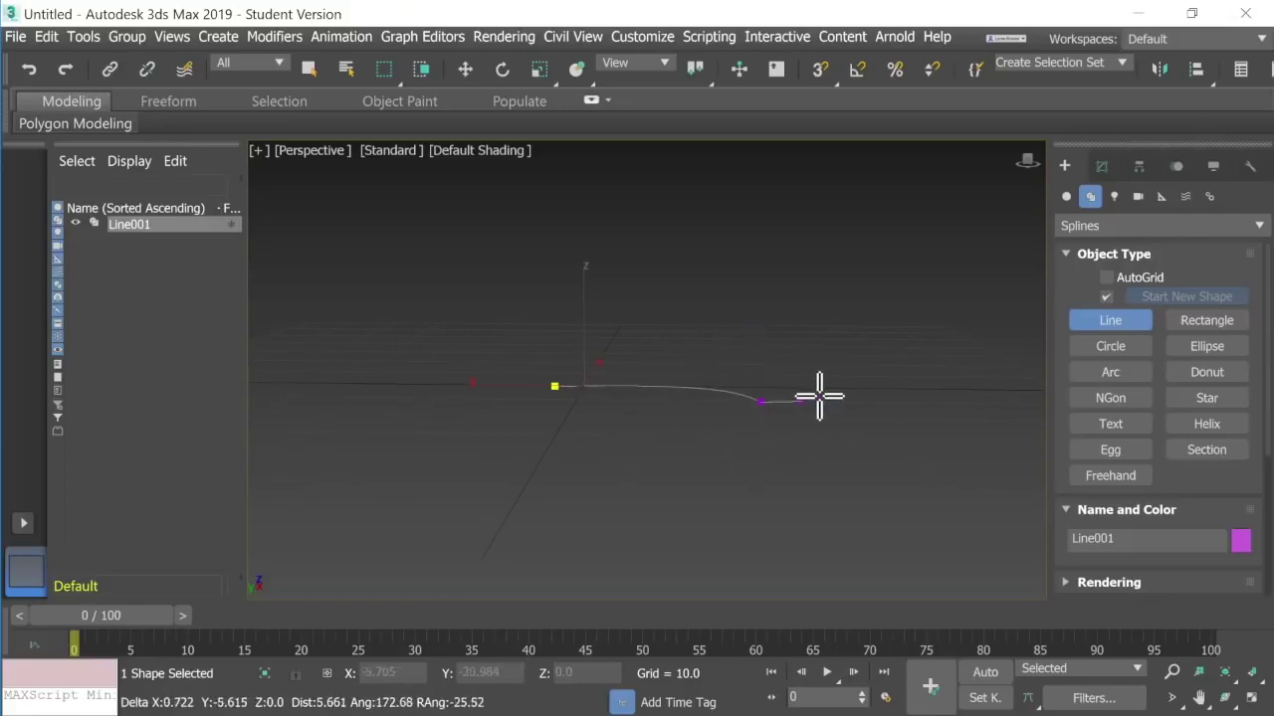
left_click(819, 397)
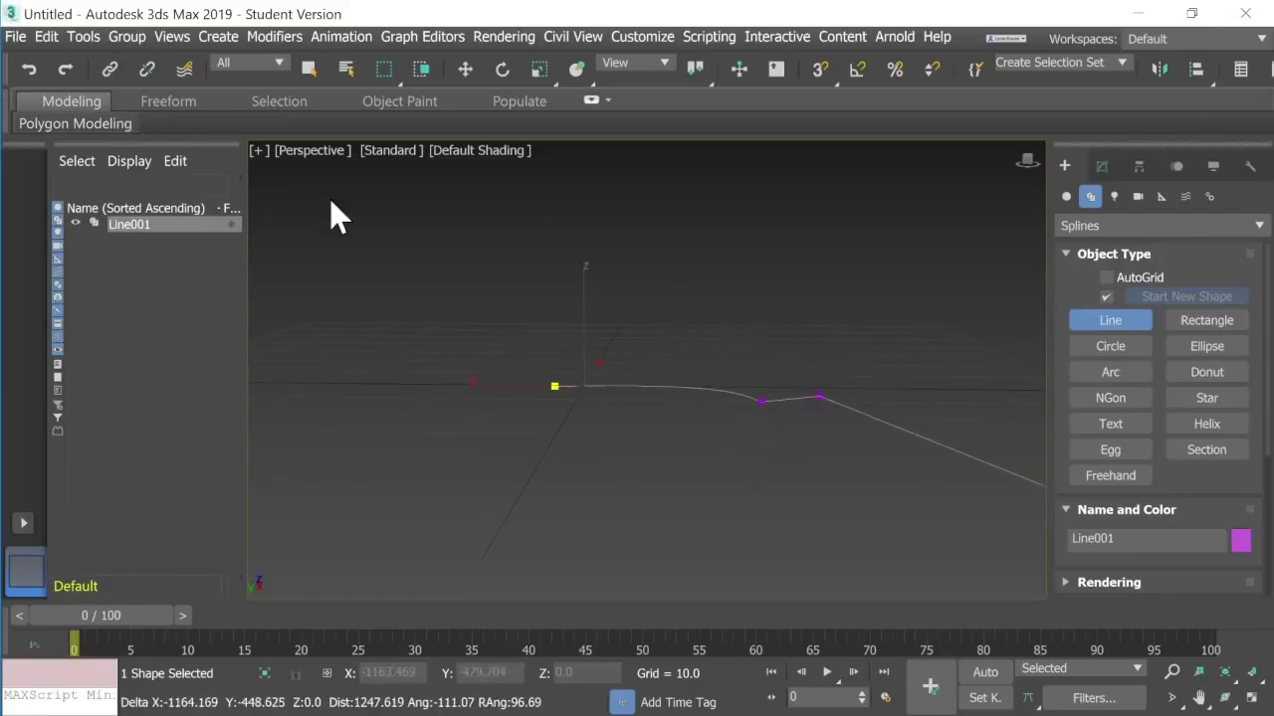
right_click(440, 232)
left_click(28, 70)
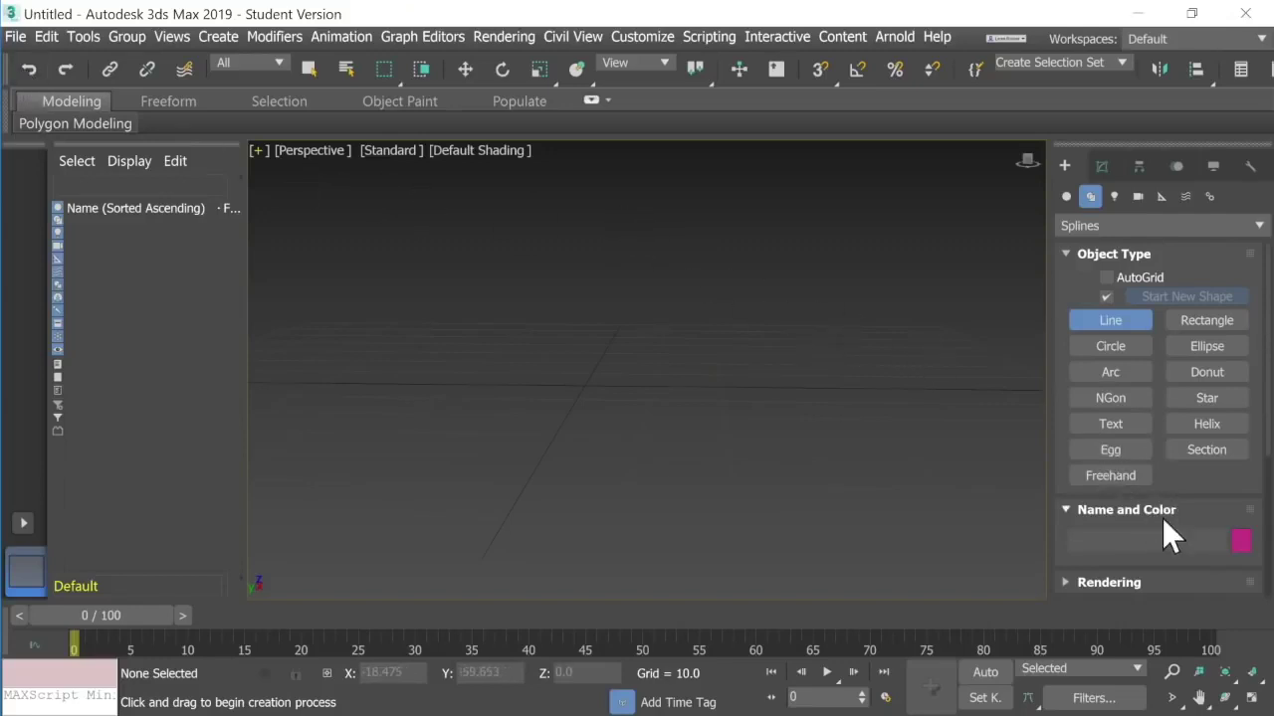
- Draw a flat rectangle spline around the grid centre and switch to Select and Move
left_click(1212, 324)
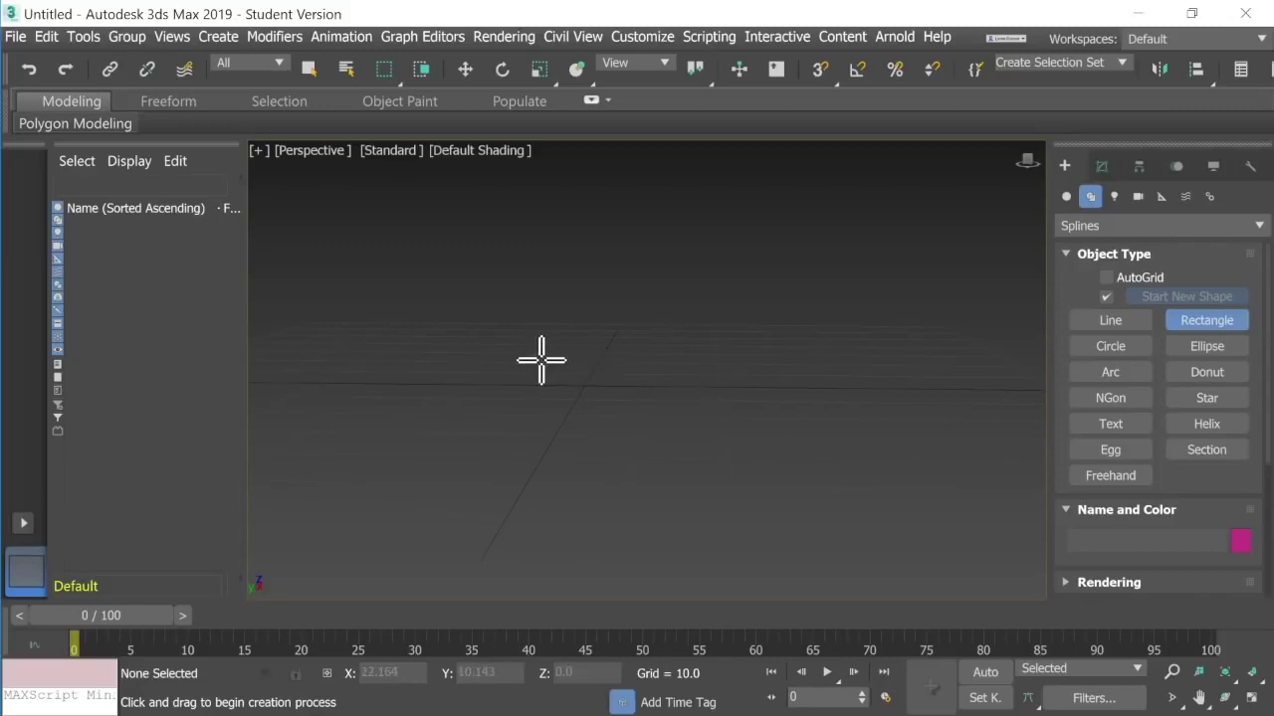
left_click_drag(540, 360, 724, 406)
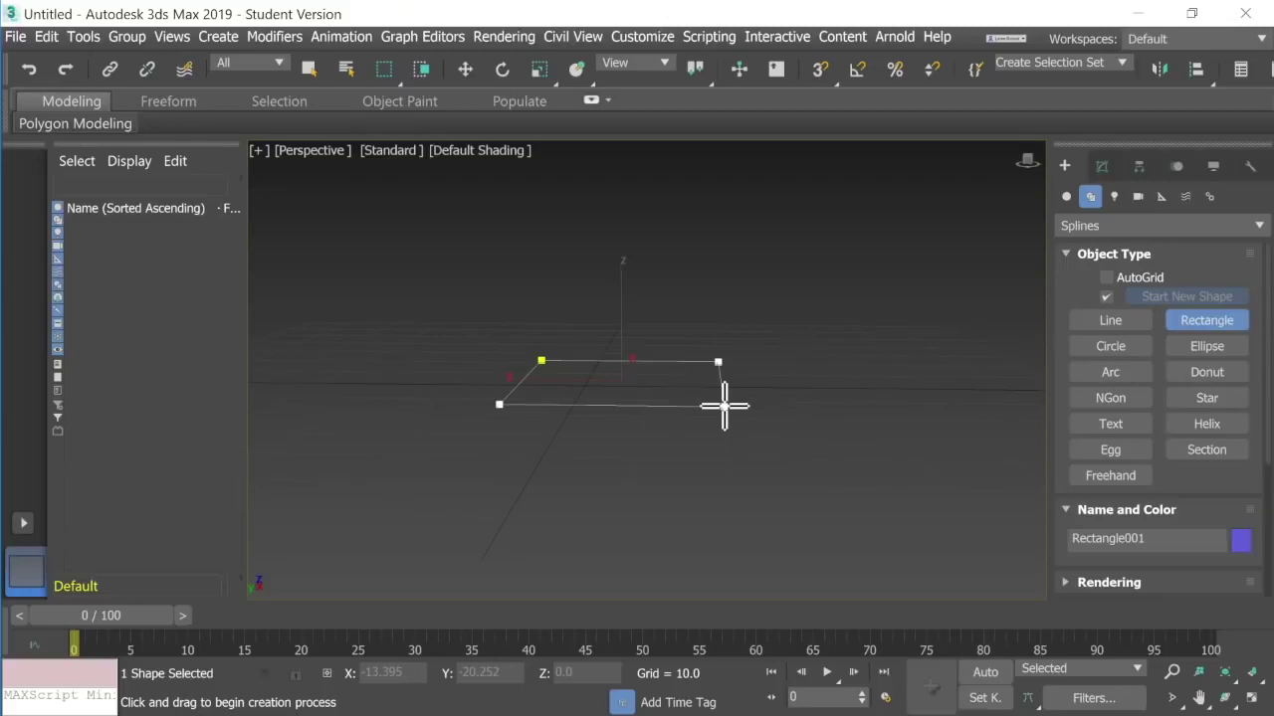
left_click_drag(724, 406, 724, 406)
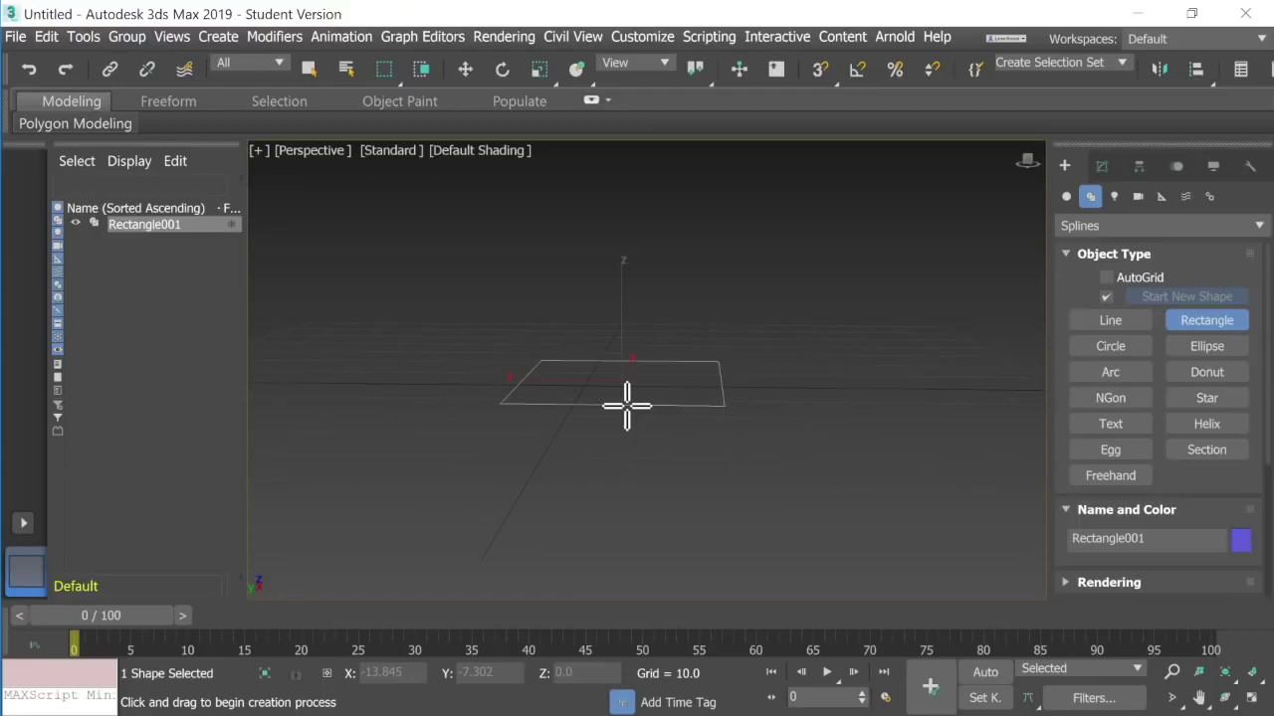
left_click(467, 70)
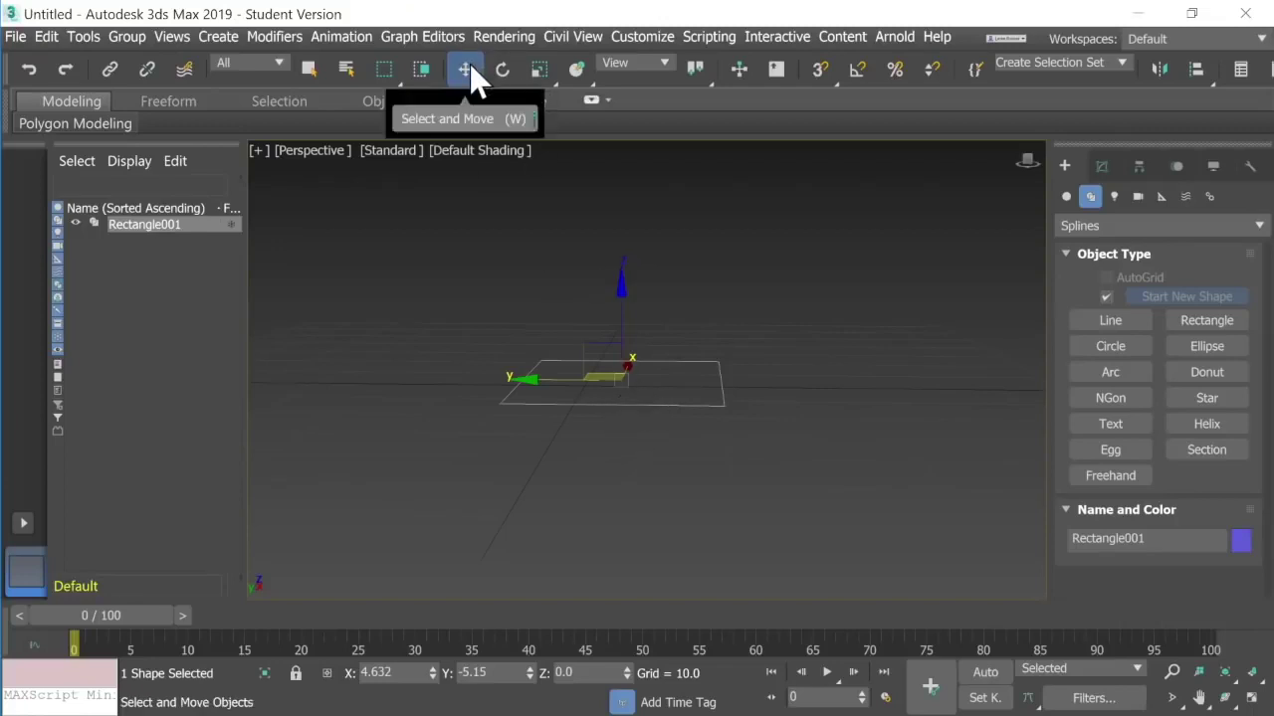
- Convert the rectangle to an Editable Spline and expand its Vertex, Segment and Spline sub-object levels
right_click(648, 405)
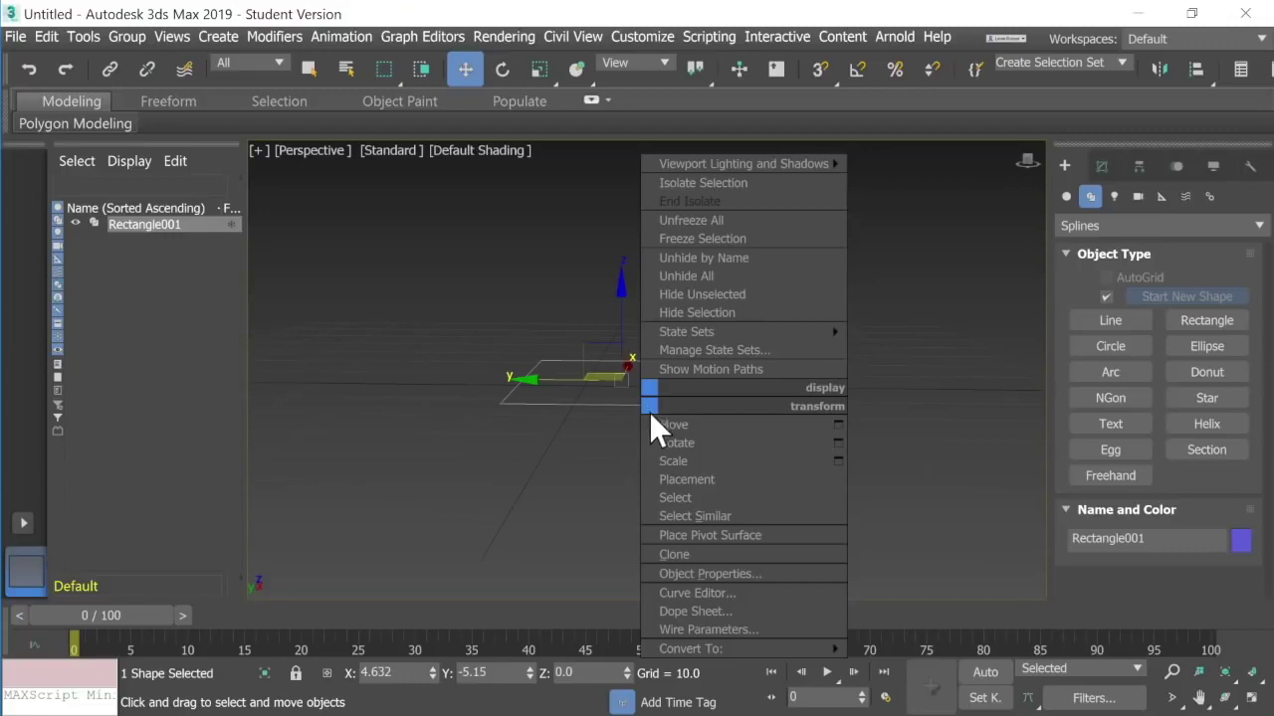
mouse_move(684, 648)
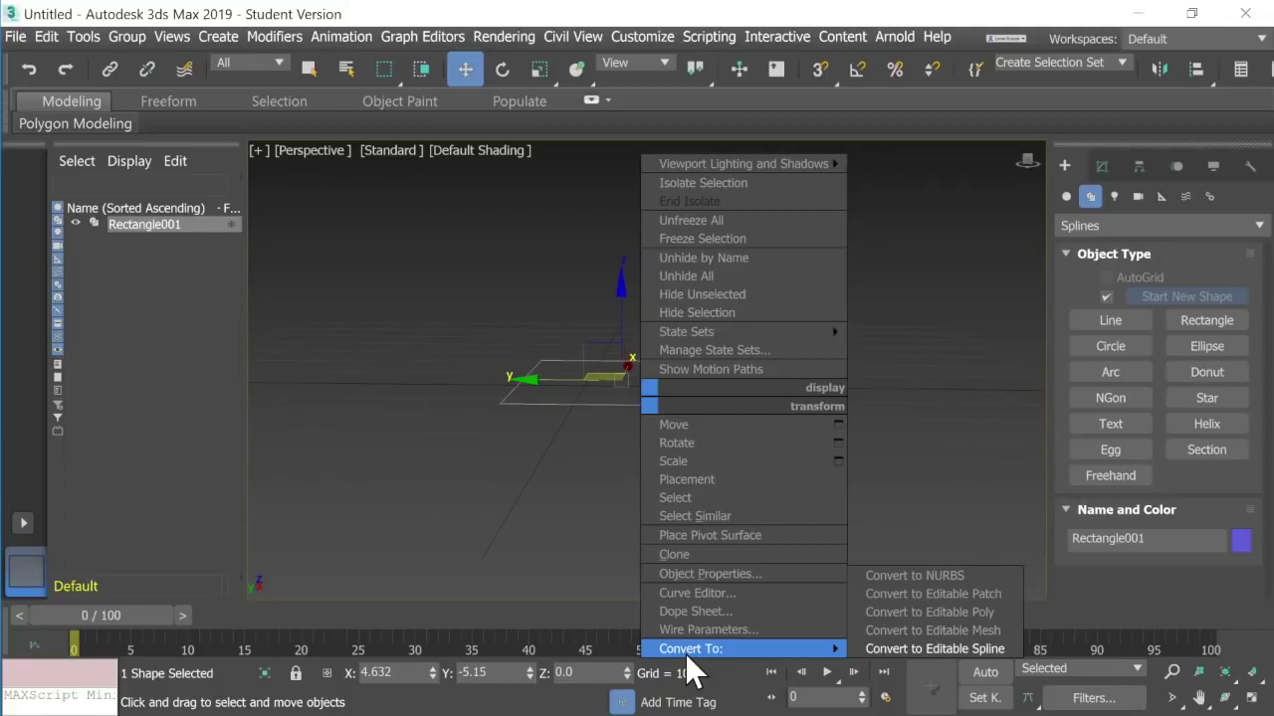
left_click(916, 653)
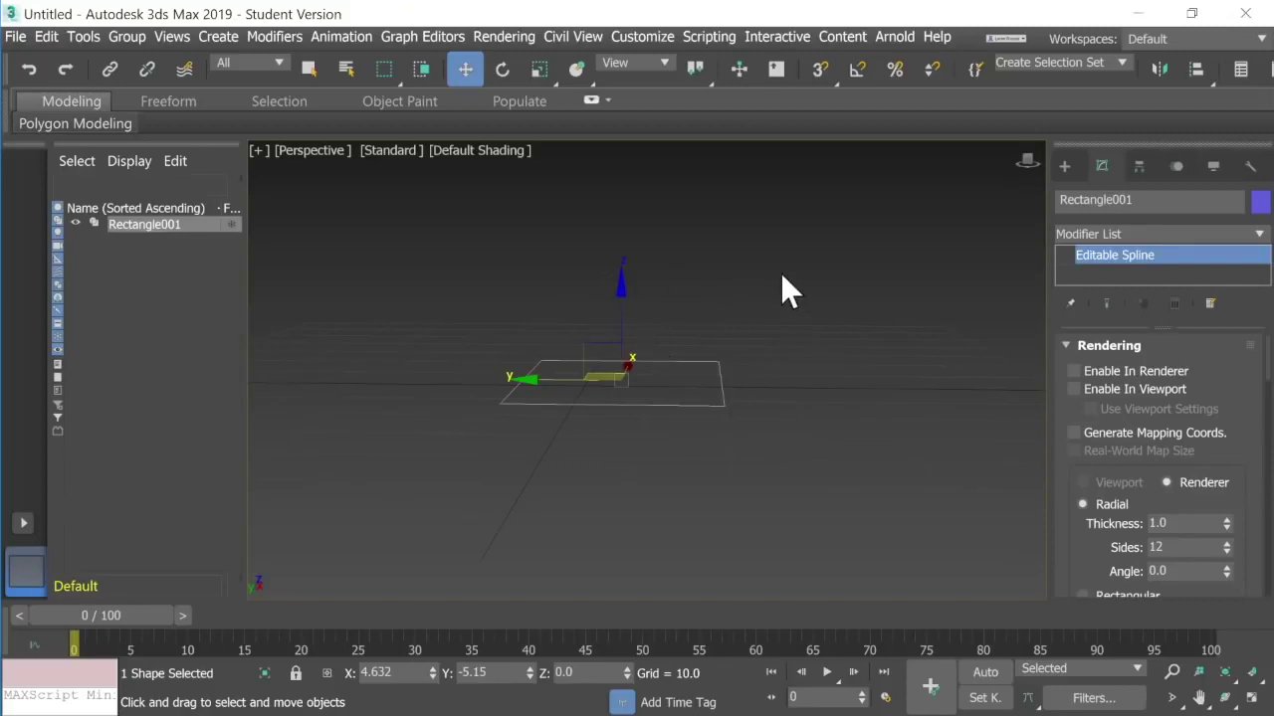
left_click(1065, 254)
left_click(1064, 254)
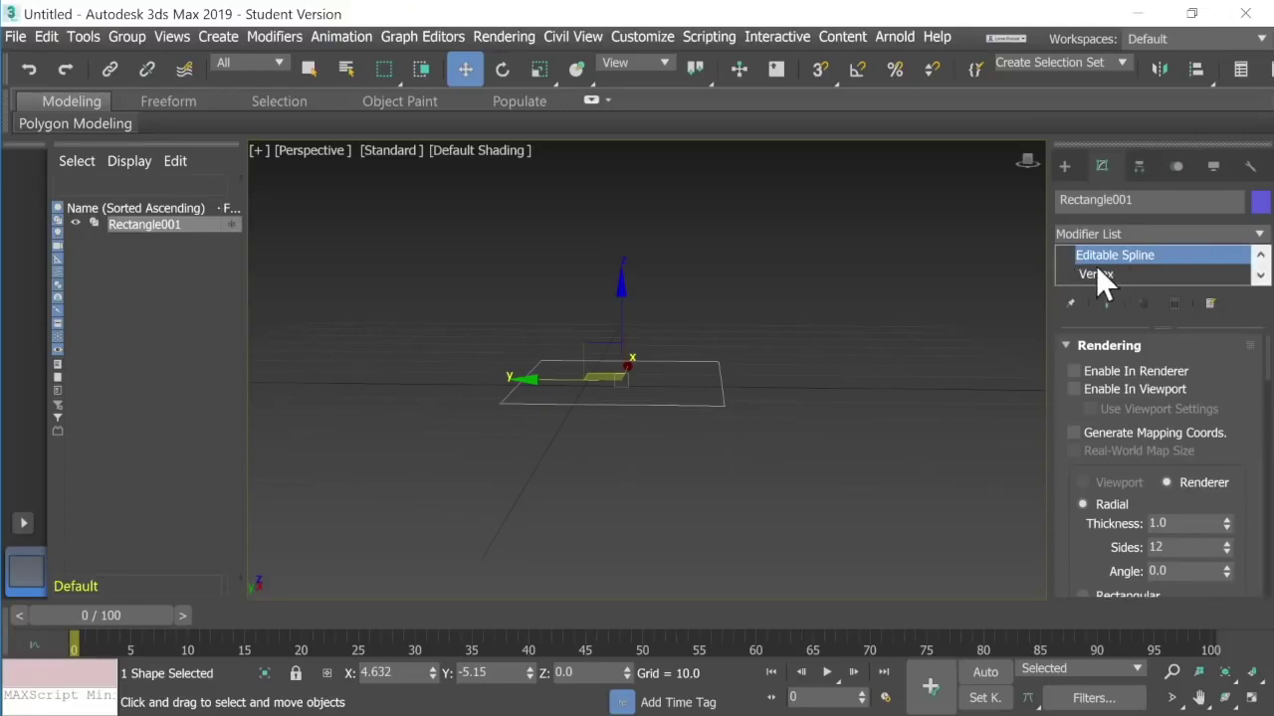
left_click(1259, 276)
left_click(1259, 275)
left_click(1259, 275)
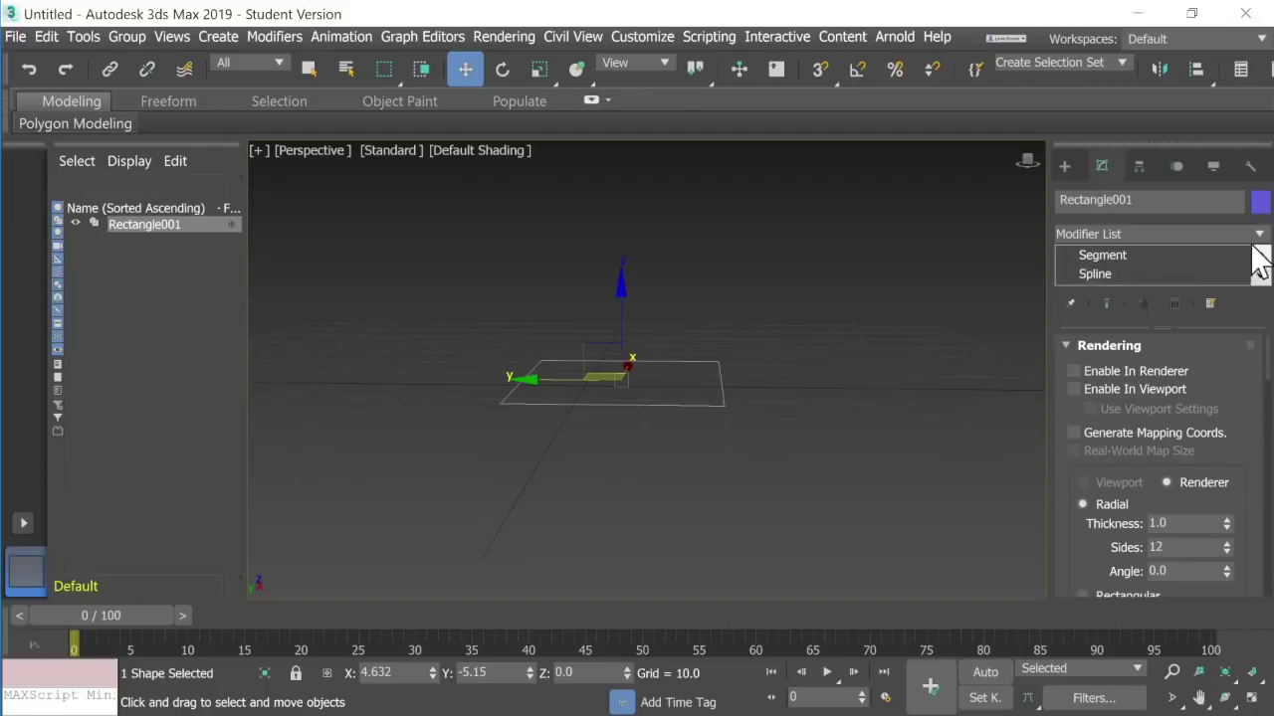
left_click(1260, 255)
left_click(1259, 255)
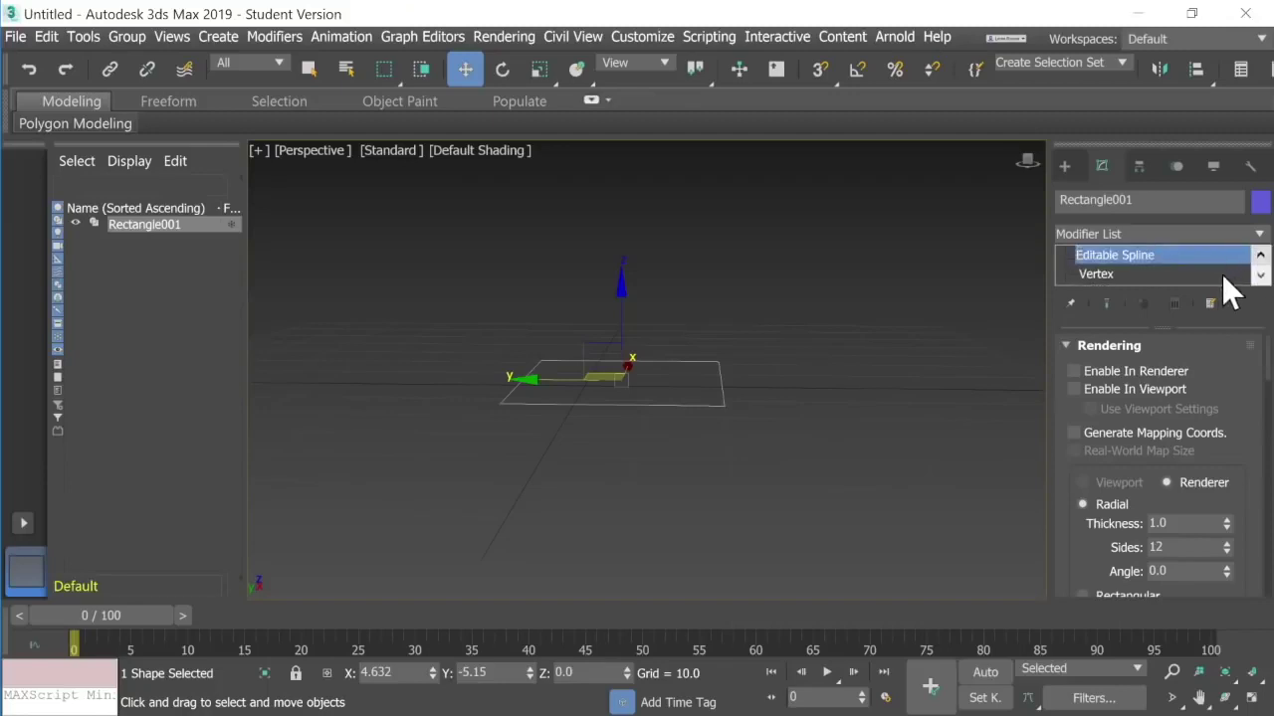
- Try moving two opposite corner vertices, the near one down to about Z -11 and the far one up to about Z 9, and undo both moves
left_click(1100, 274)
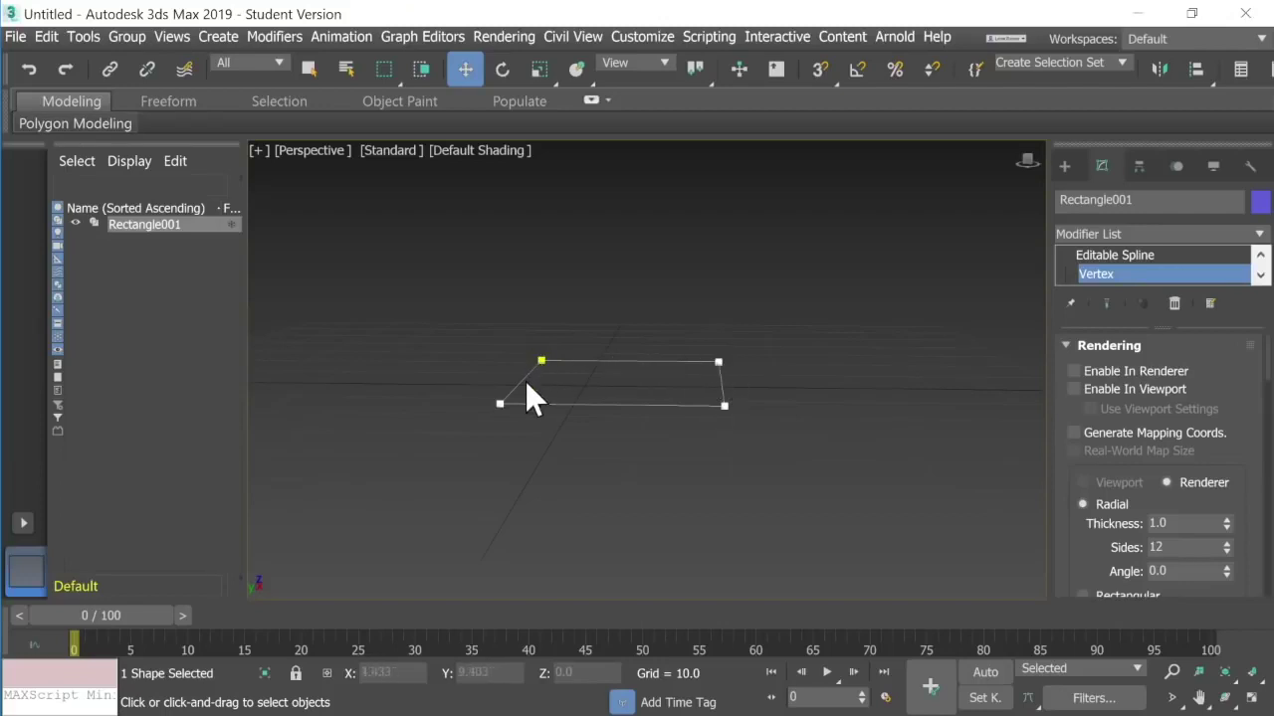
left_click(725, 403)
left_click_drag(723, 401, 810, 489)
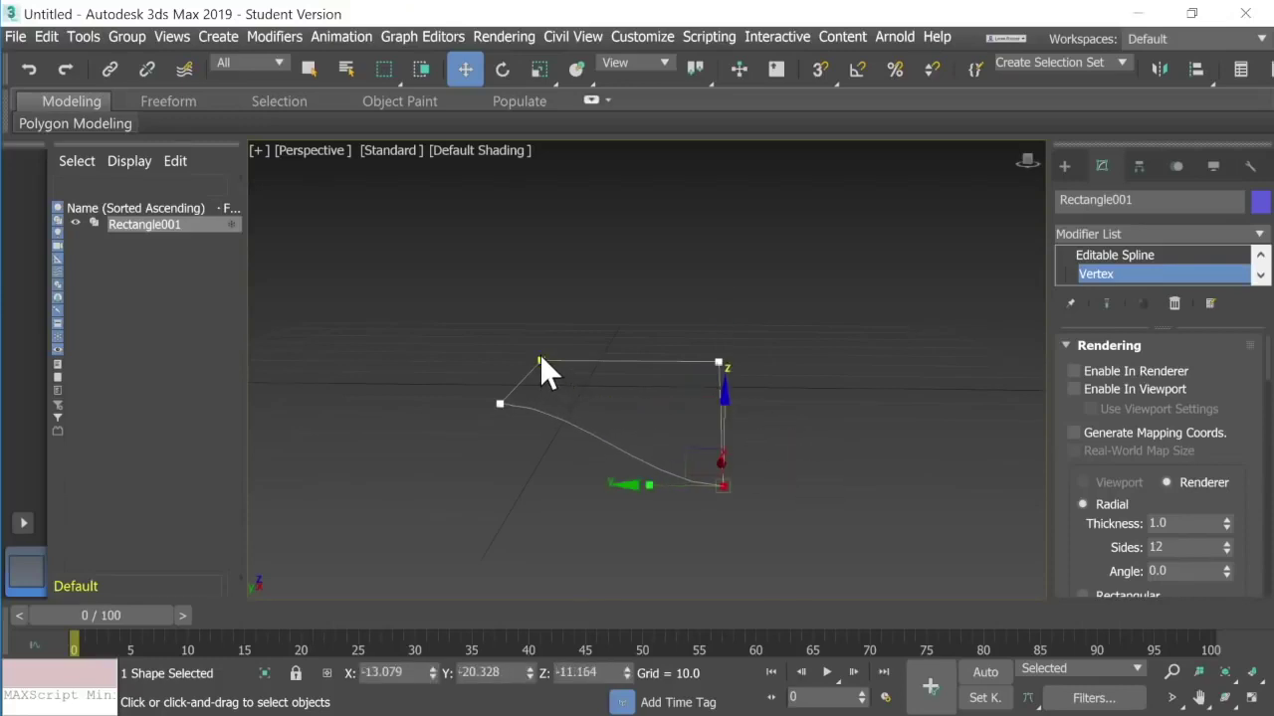
left_click_drag(540, 358, 540, 307)
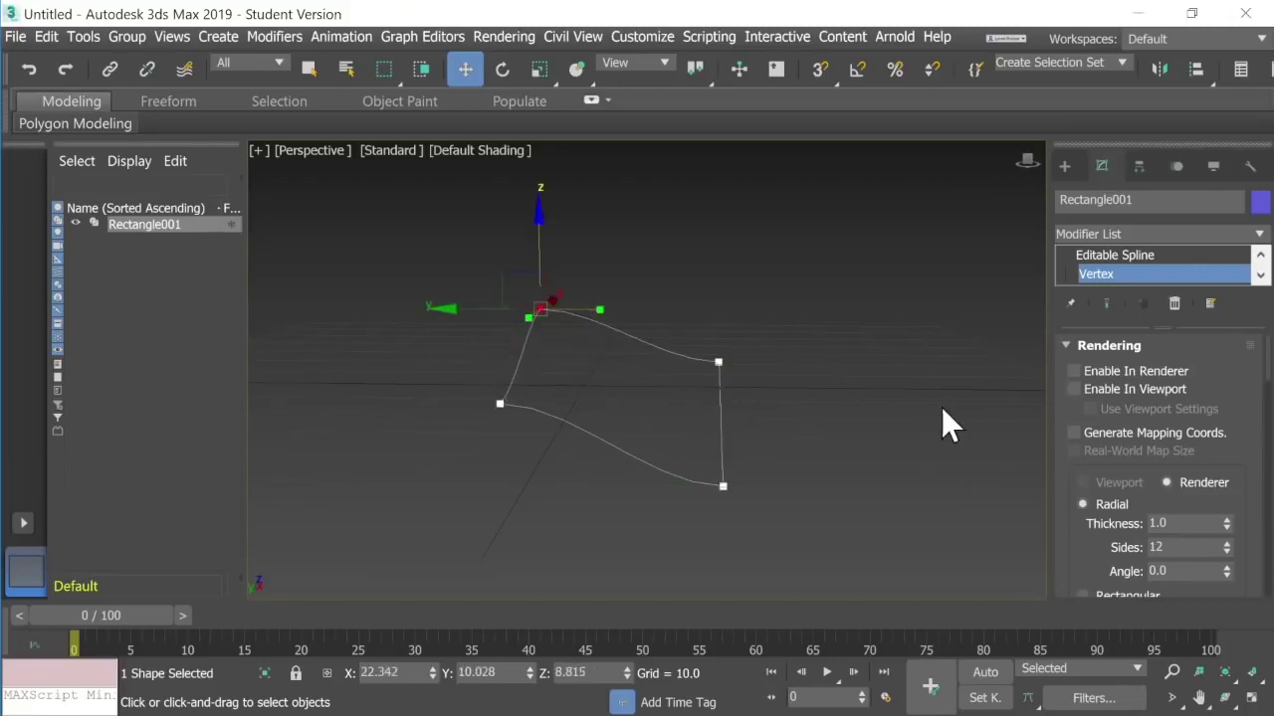
left_click(30, 70)
left_click(24, 64)
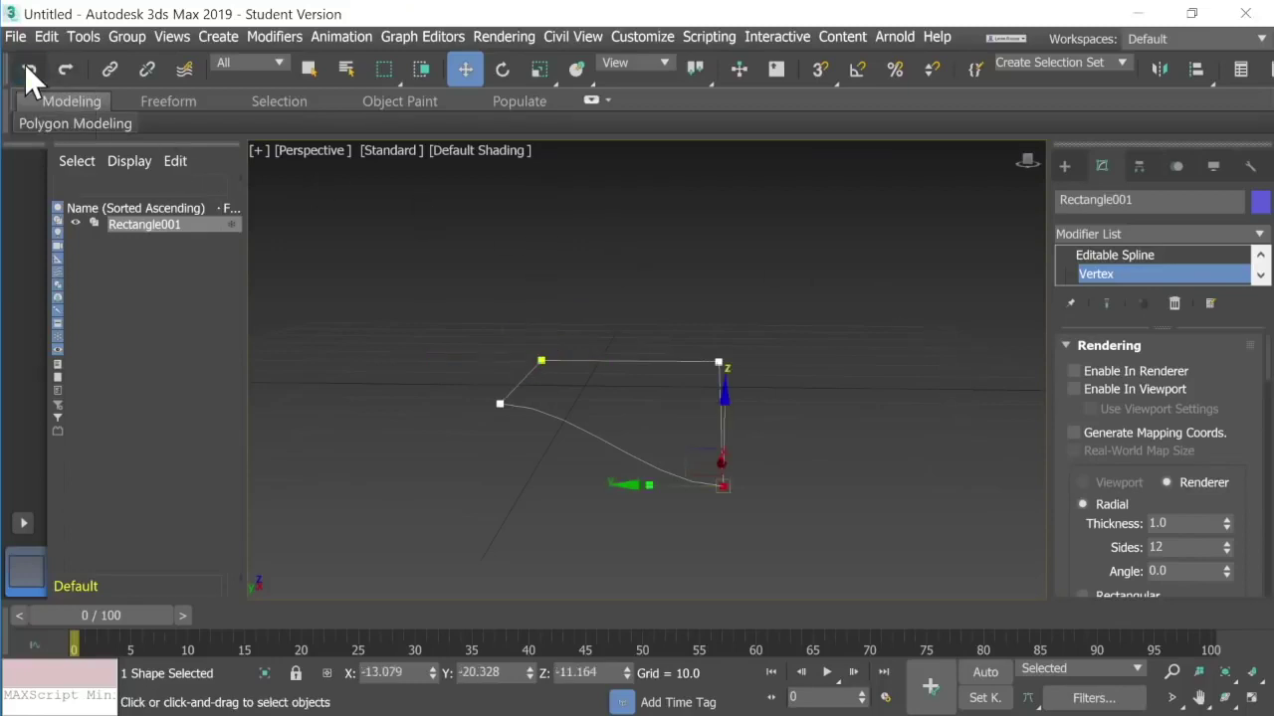
left_click(25, 64)
left_click(25, 64)
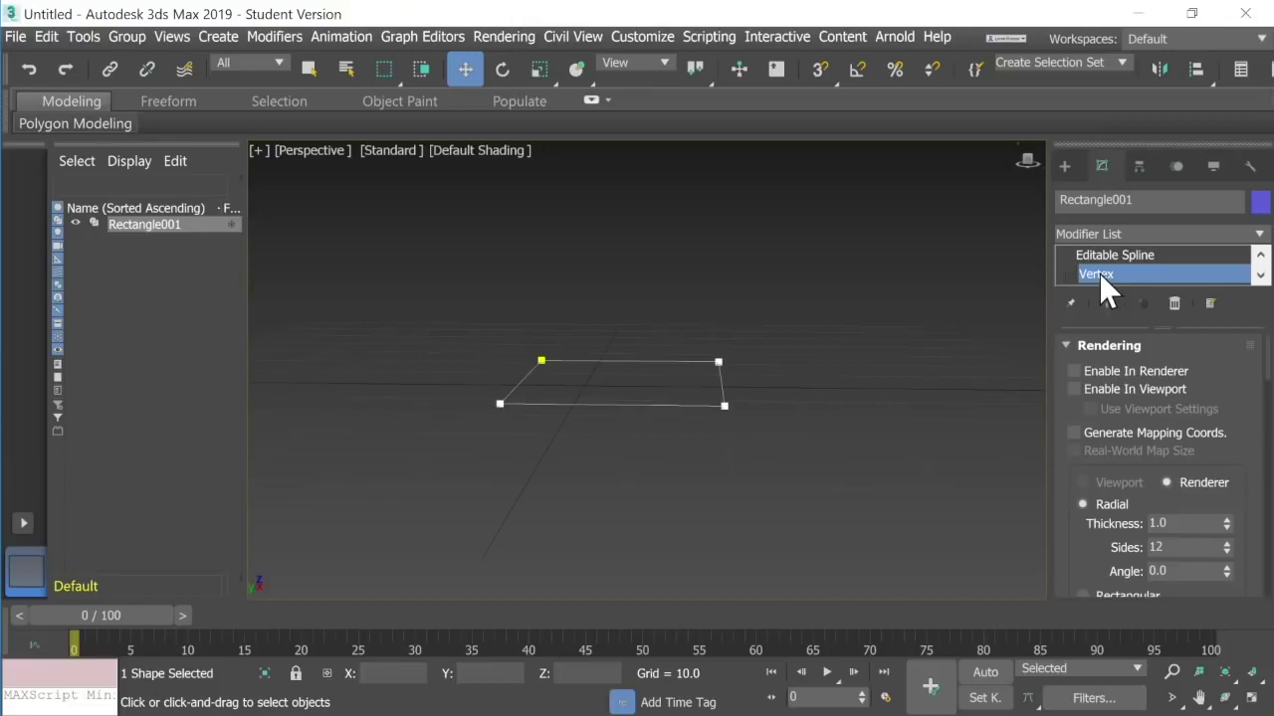
- At Spline level, copy the rectangle's spline straight up to about Z 13.4 and deselect the copy
left_click(1259, 277)
left_click(1260, 277)
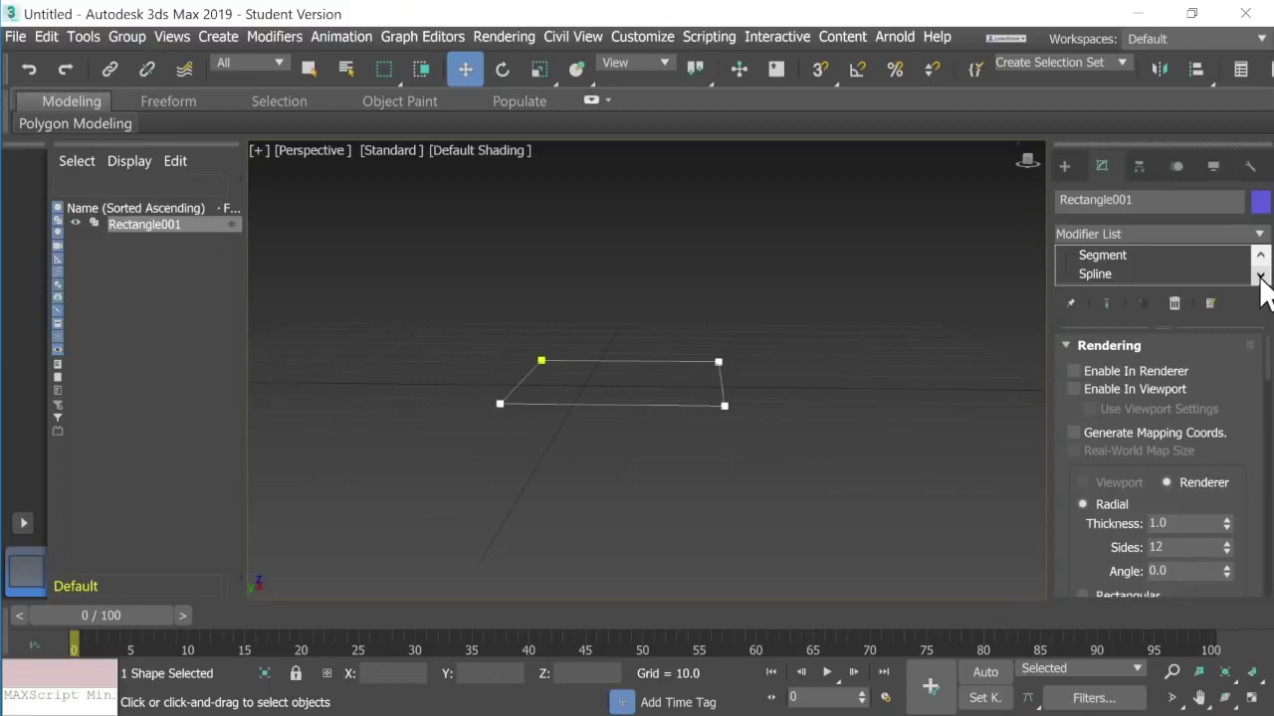
left_click(1093, 275)
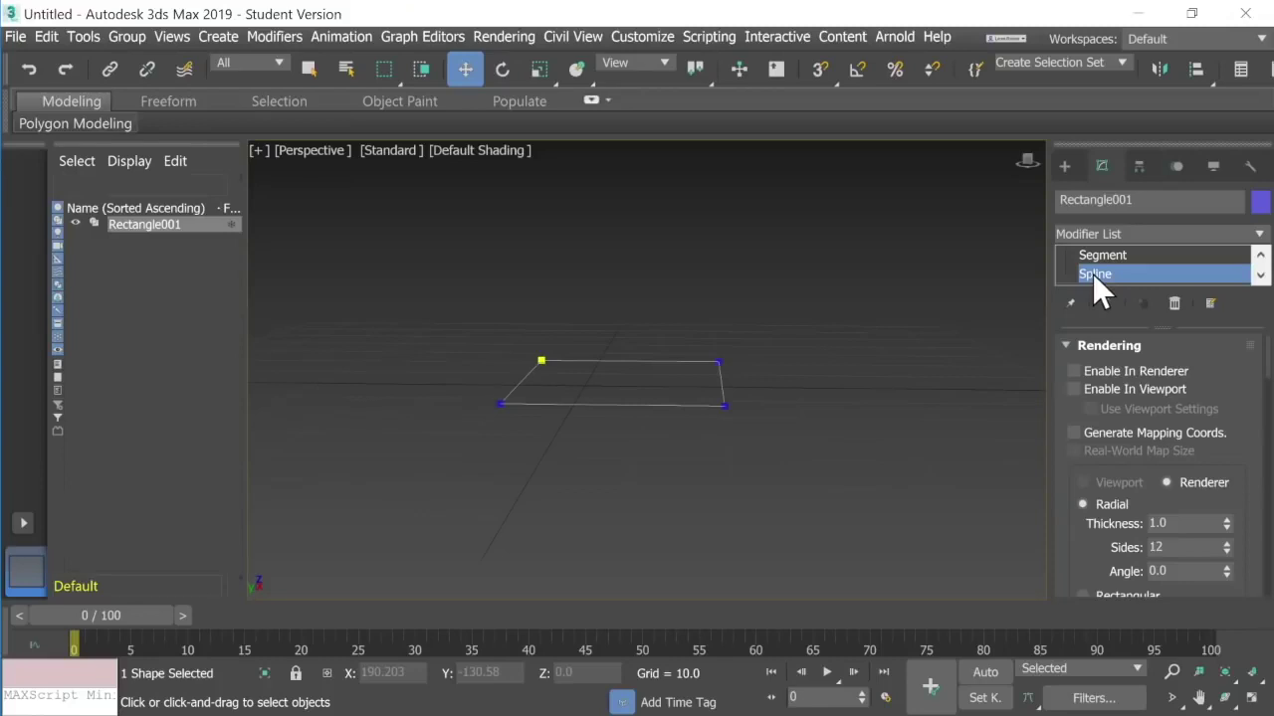
left_click(607, 403)
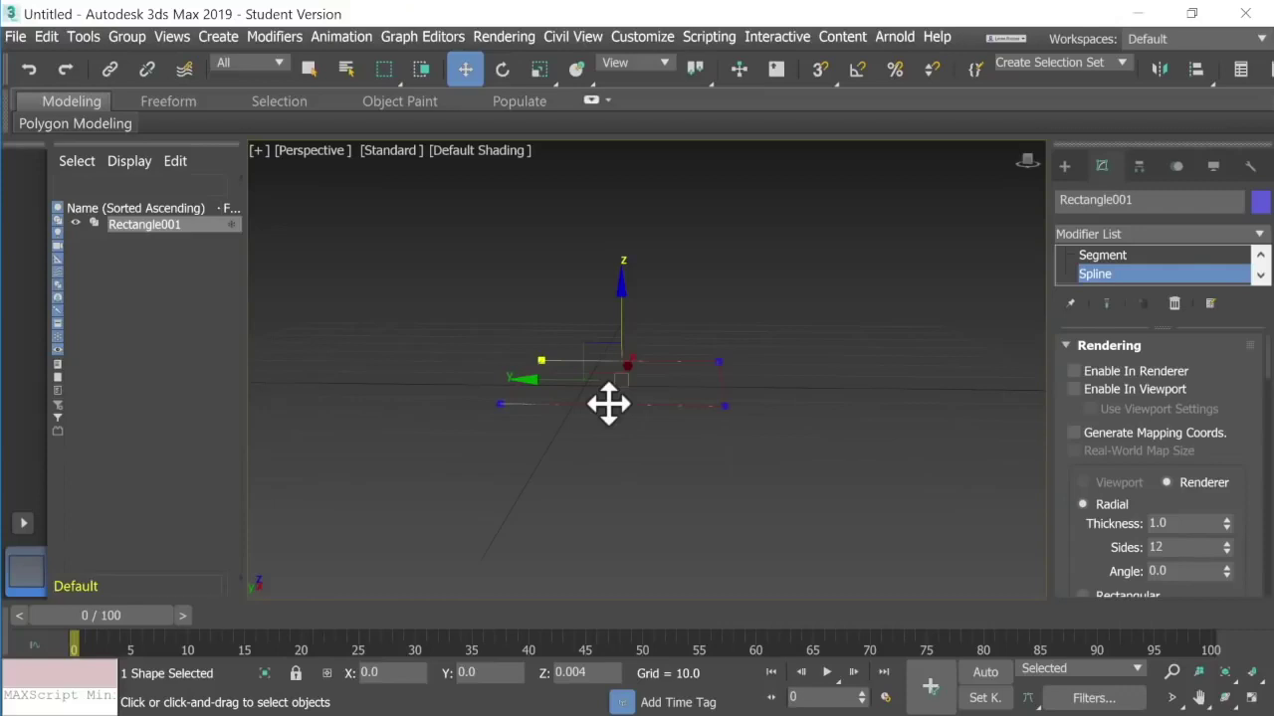
left_click_drag(608, 403, 615, 317)
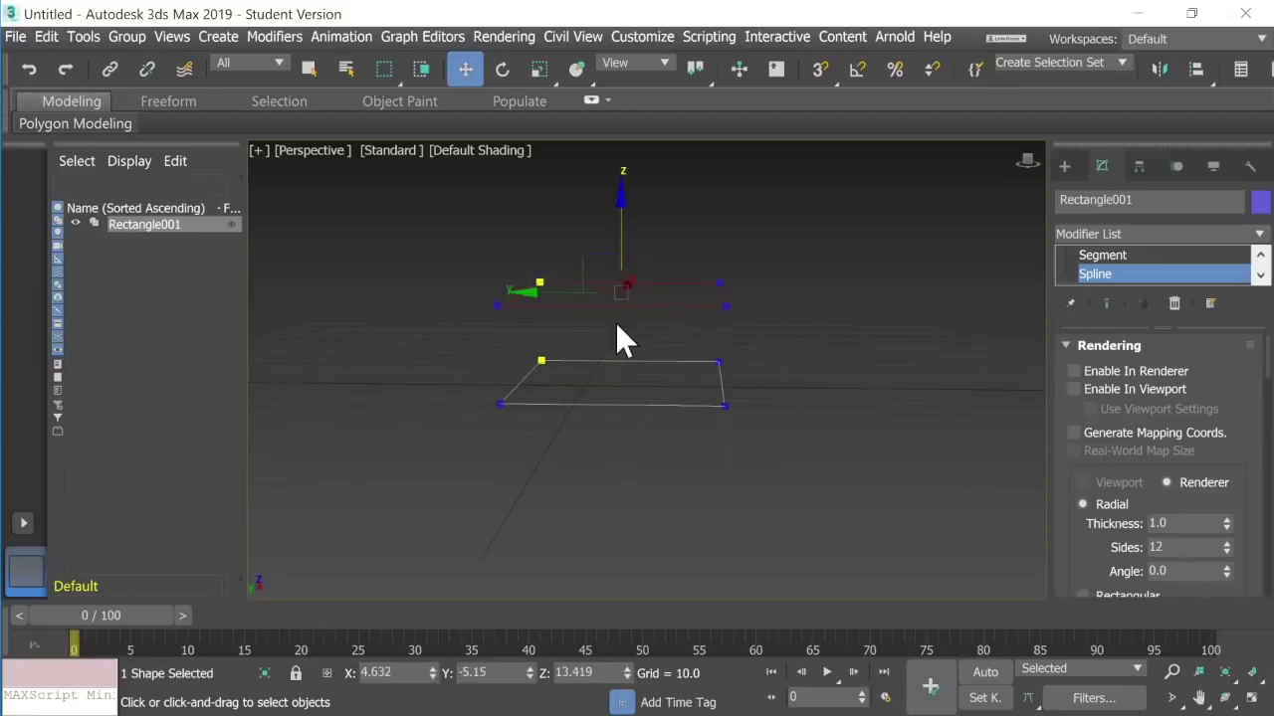
left_click(886, 262)
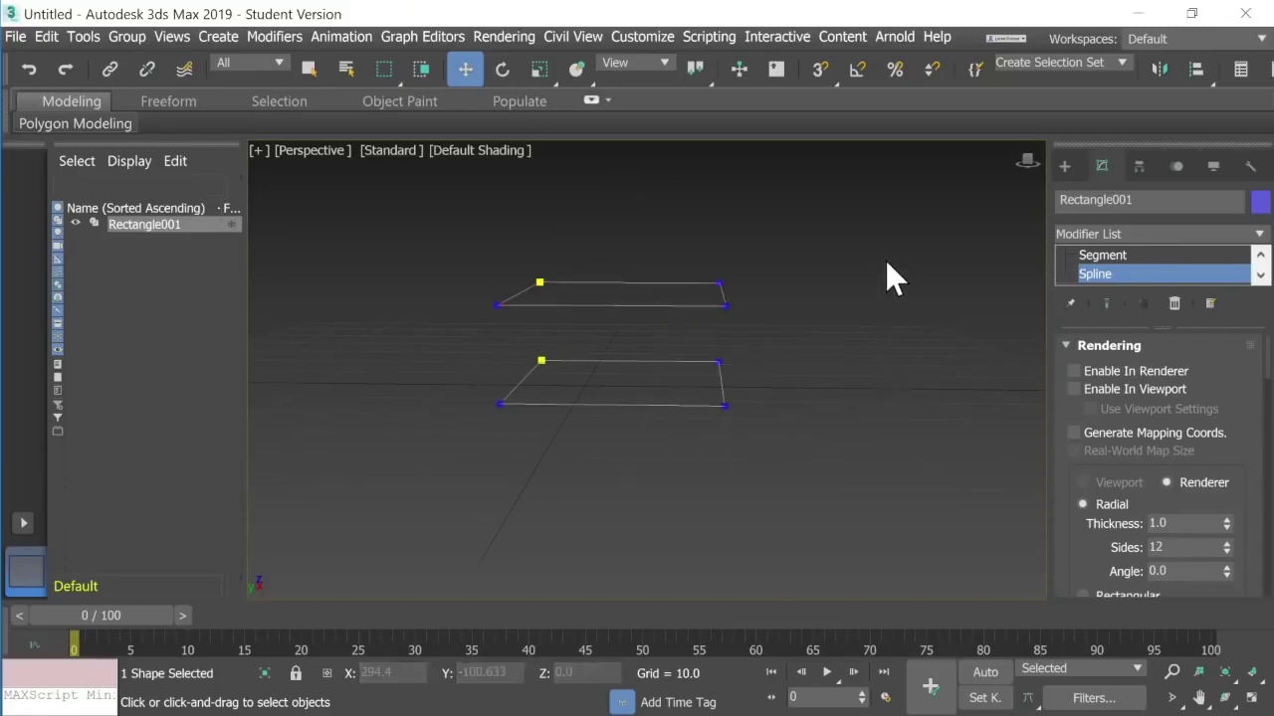
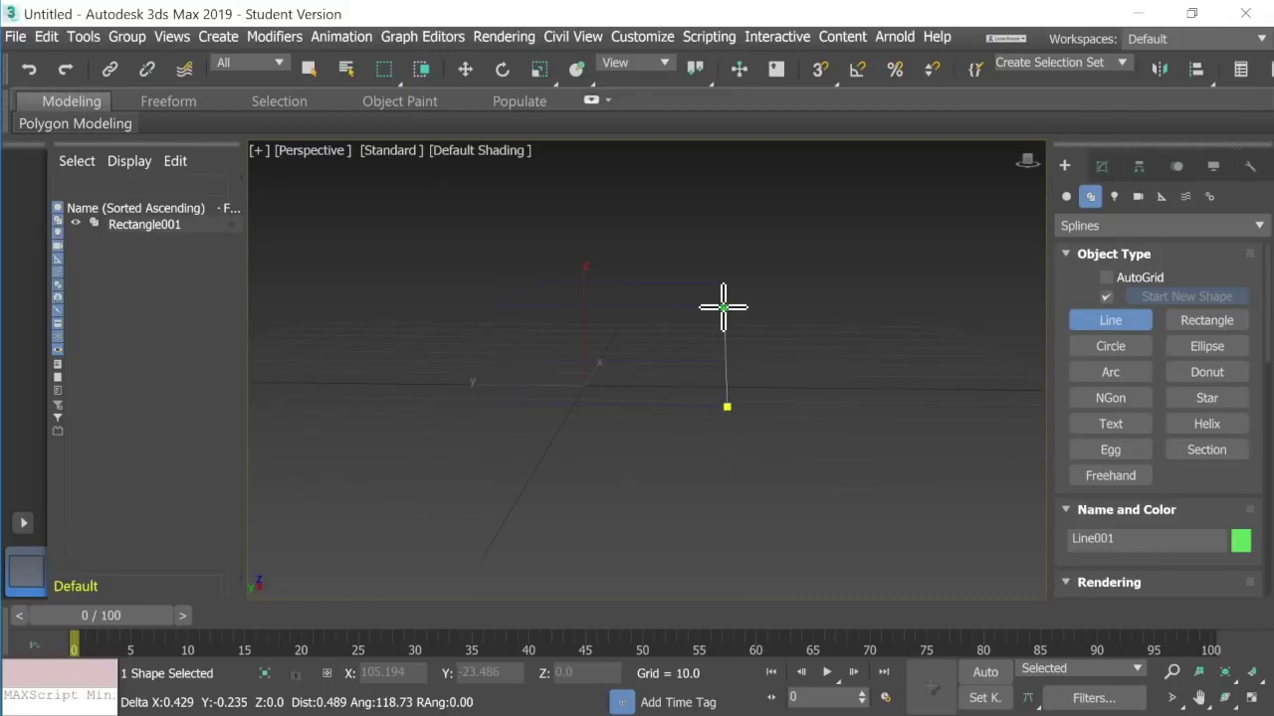
- Try drawing a multi-point open line up from the rectangle's near corner and zigzagging through the empty space beside it, and undo it
left_click_drag(723, 307, 887, 318)
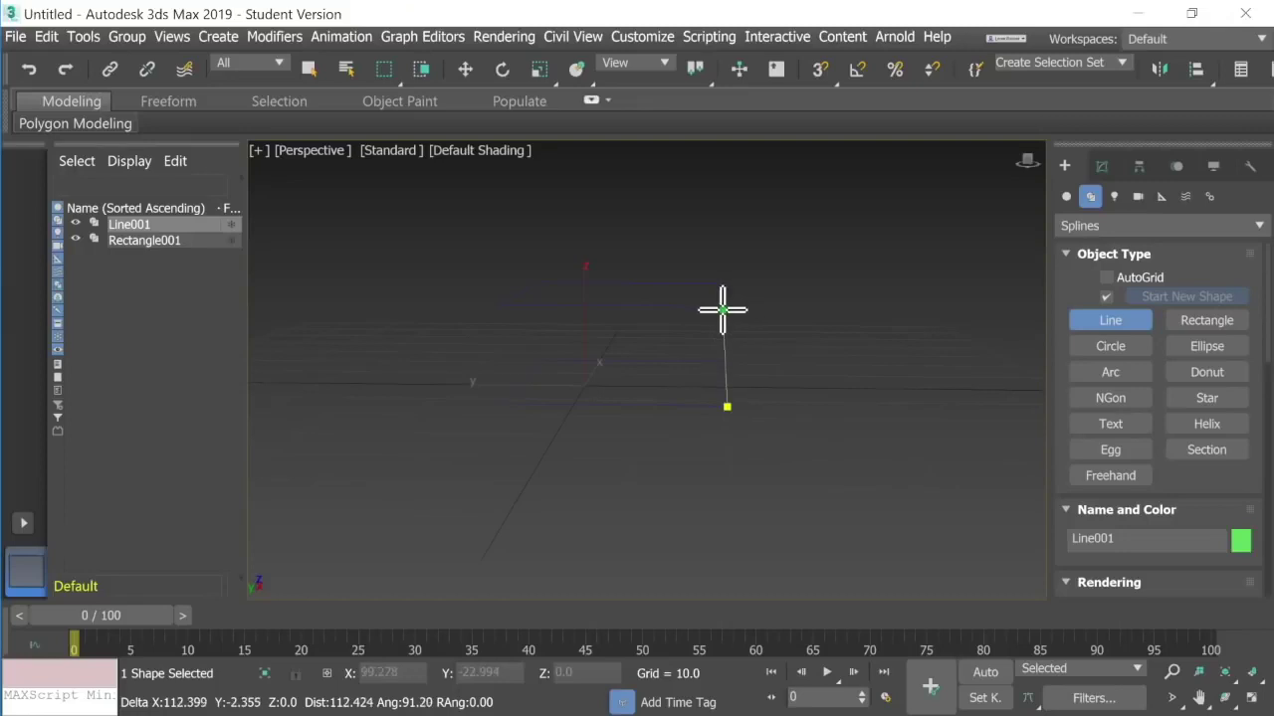
left_click(722, 310)
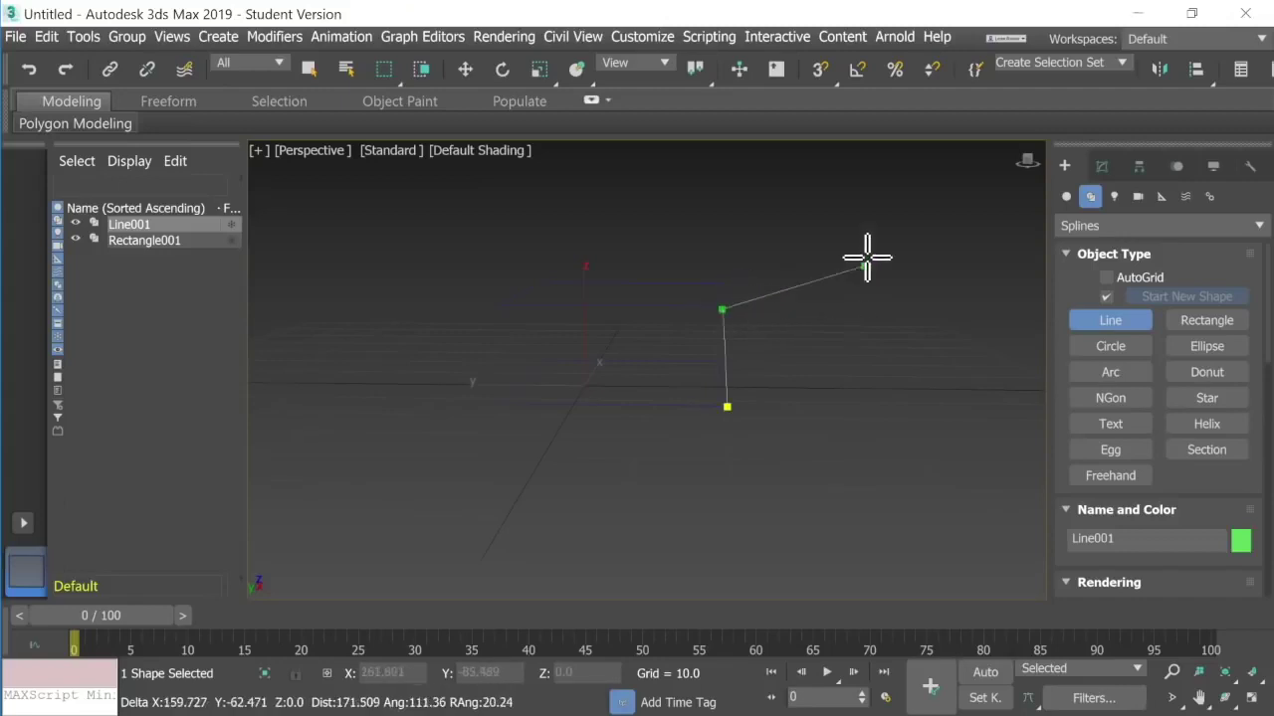
left_click(826, 239)
left_click(880, 284)
left_click(873, 360)
left_click(804, 417)
left_click(908, 467)
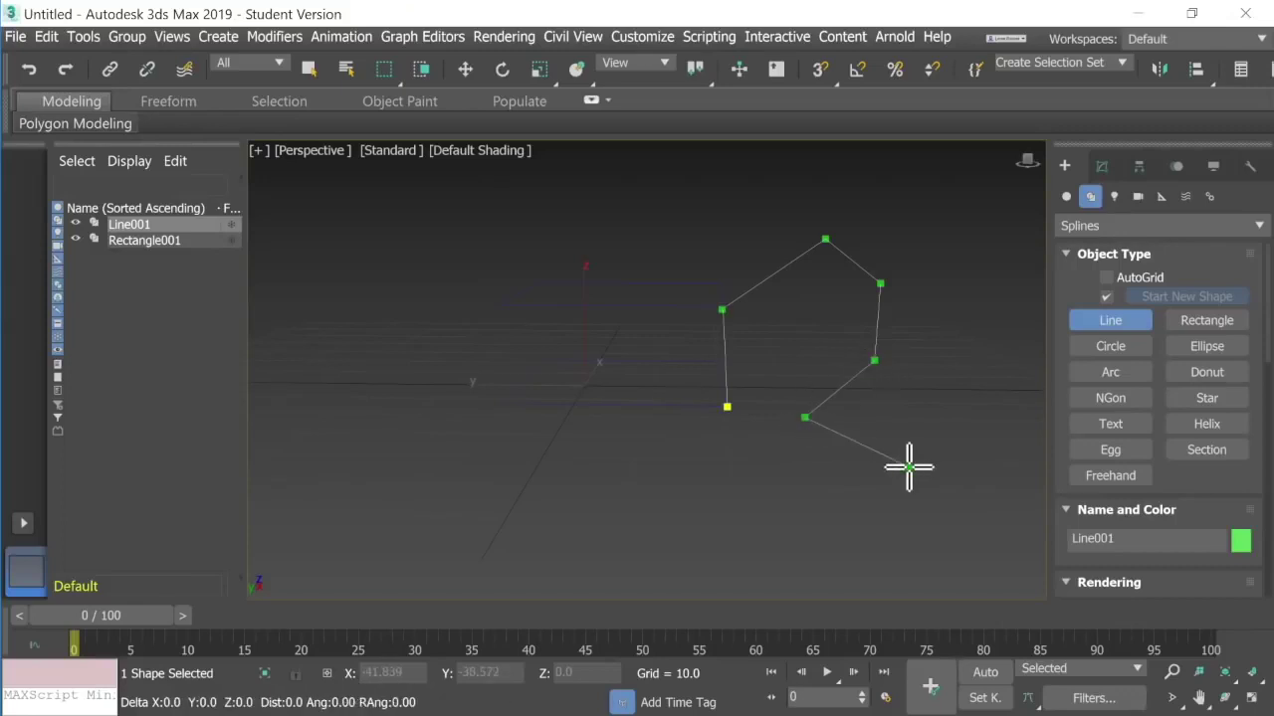
right_click(906, 467)
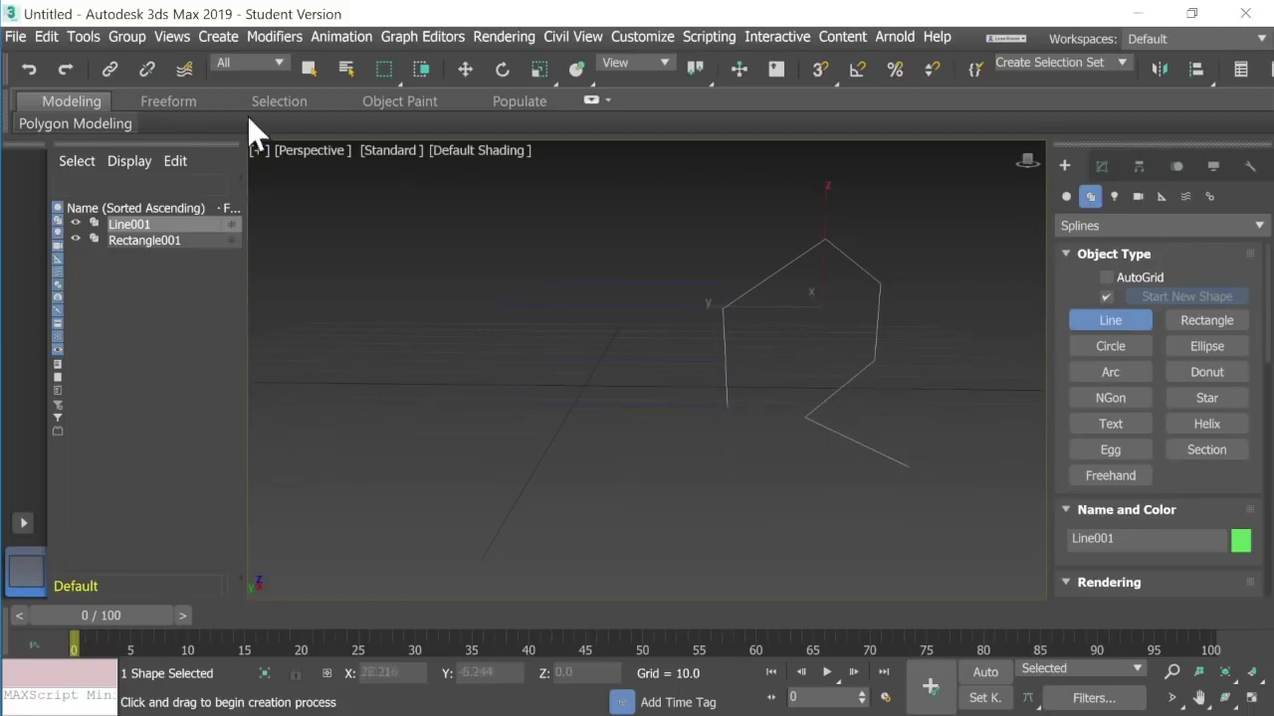
left_click(28, 70)
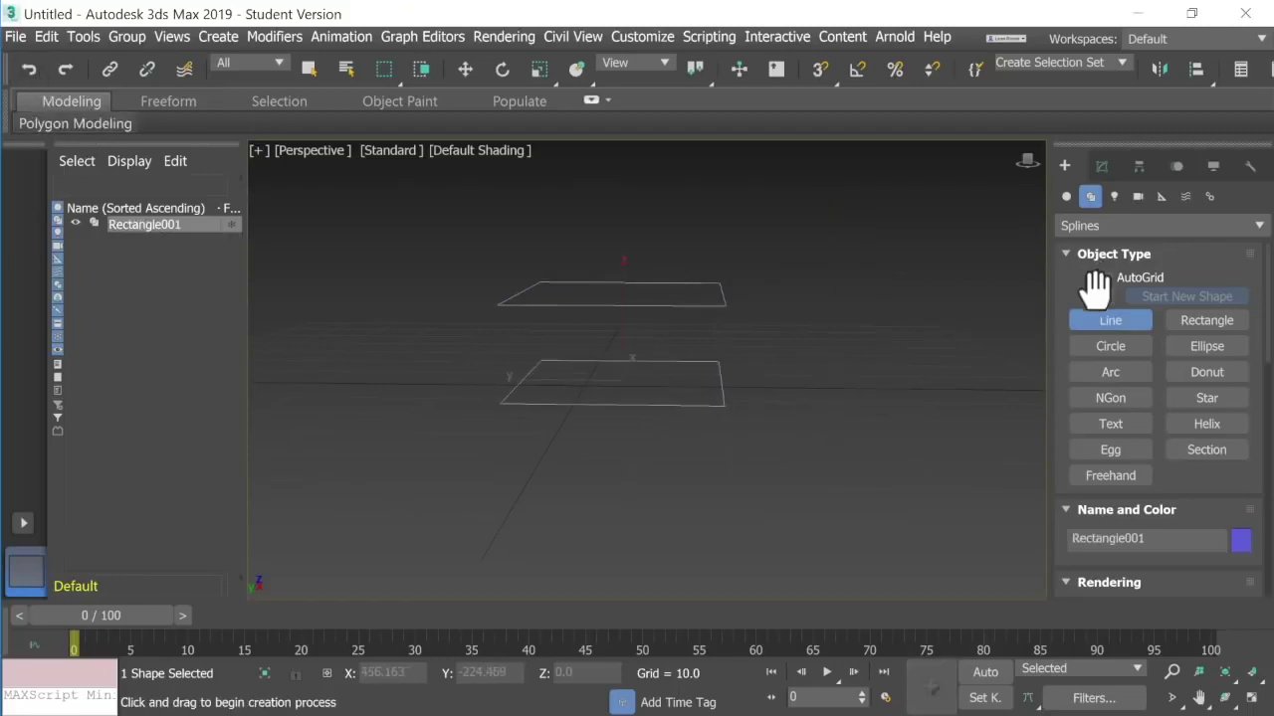
- Draw a two-point Line spline joining the near corner of the lower rectangle to the matching corner of the upper one
left_click(1089, 318)
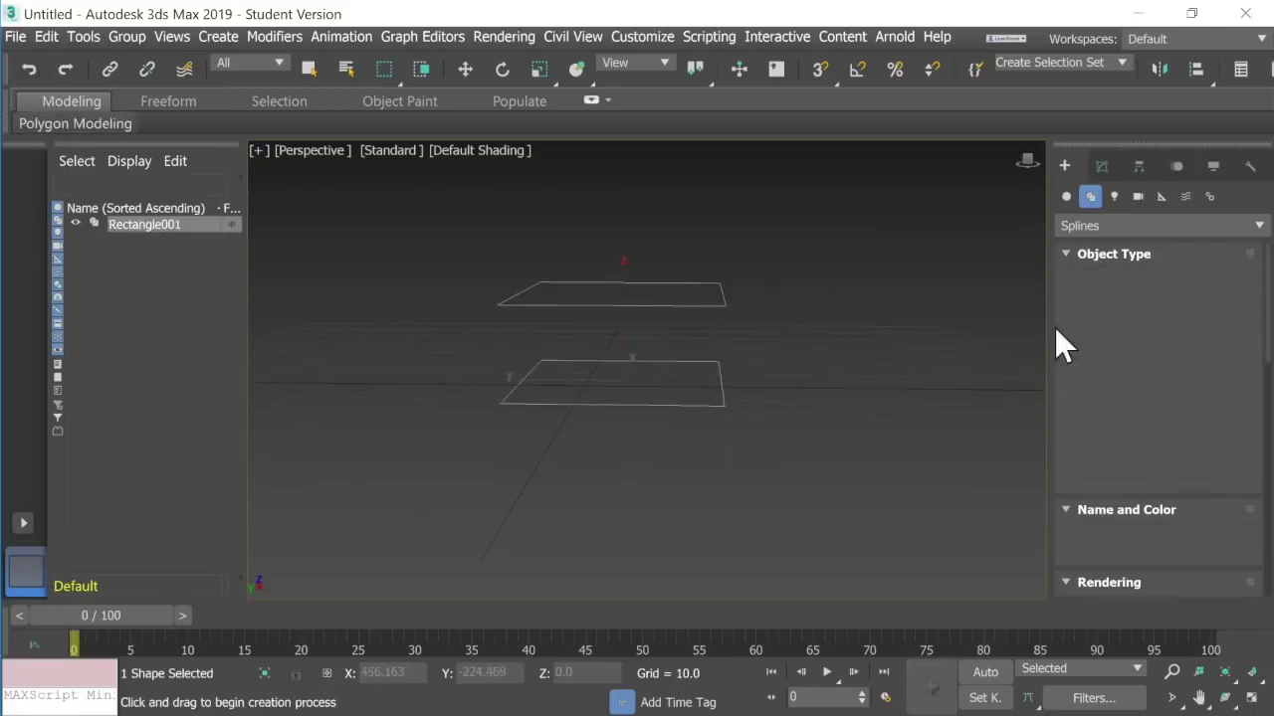
left_click(726, 404)
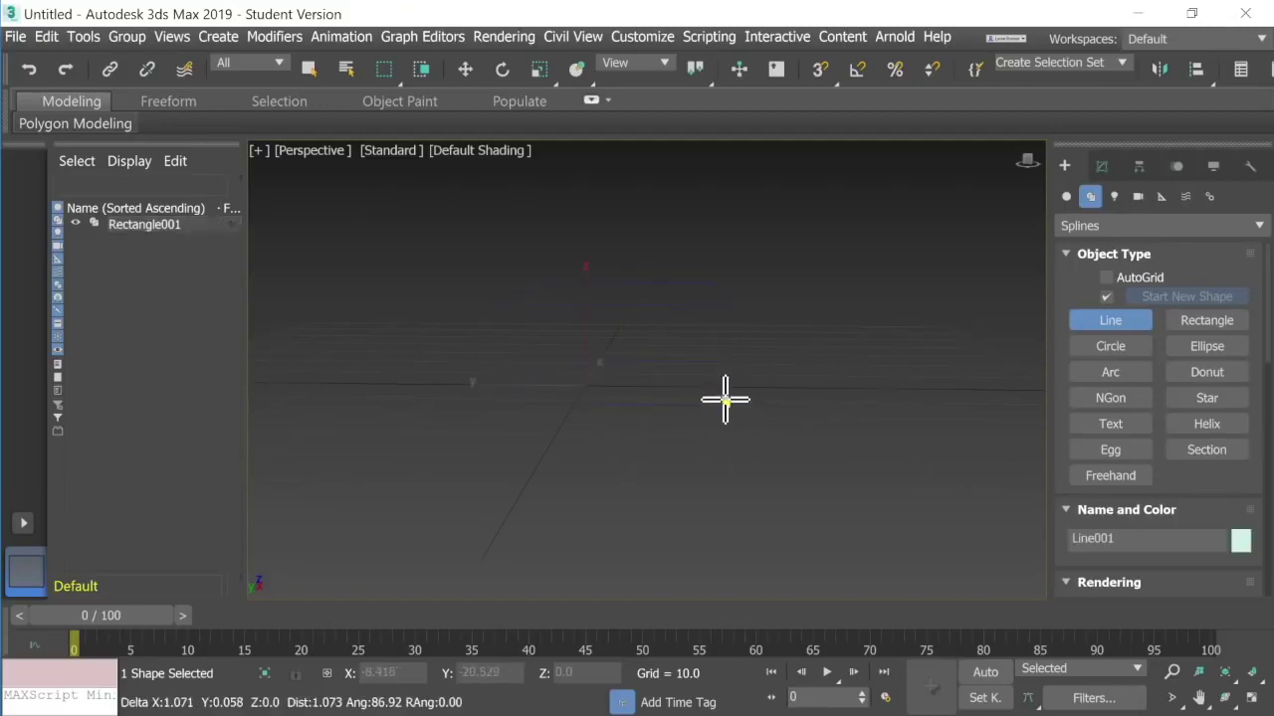
left_click(725, 305)
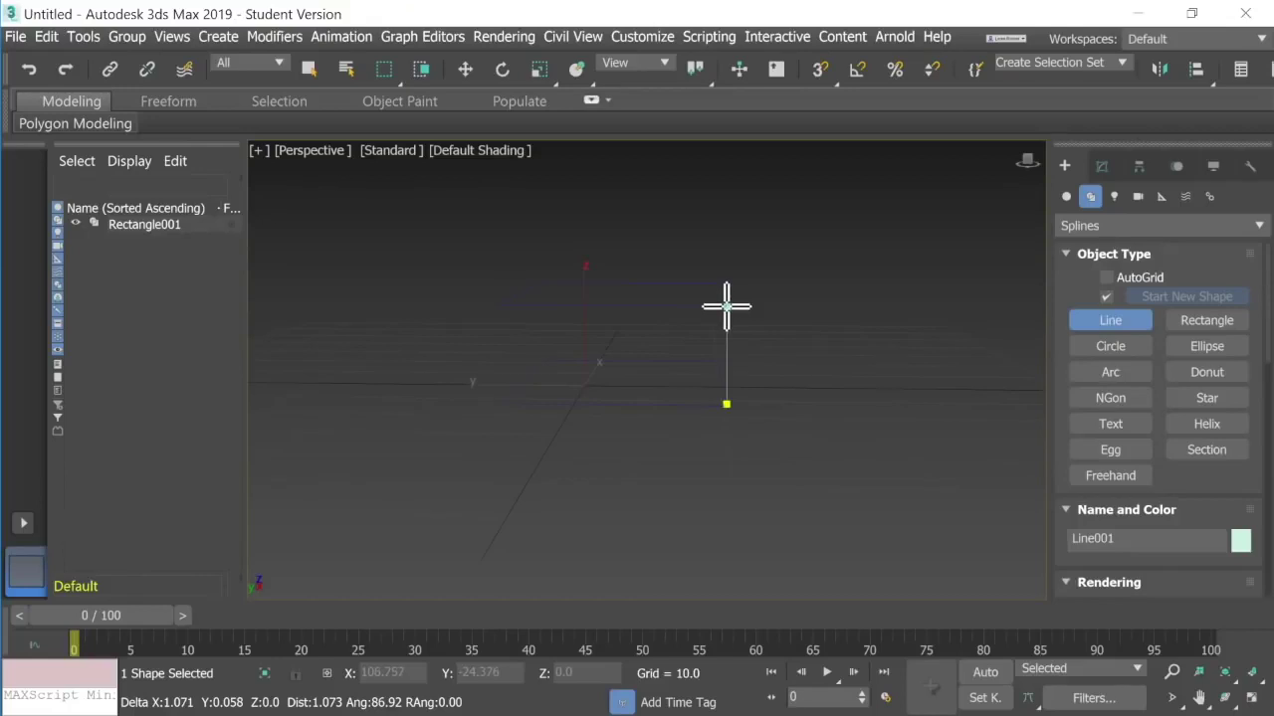
right_click(726, 307)
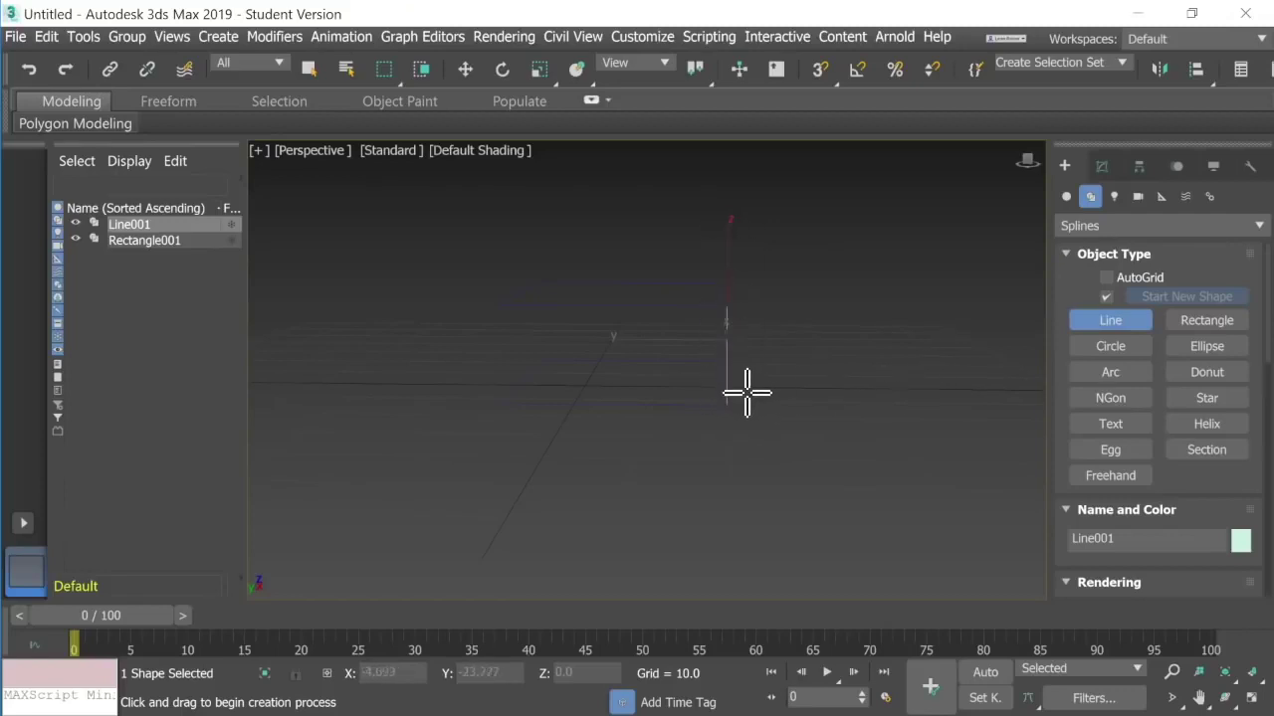
right_click(725, 309)
- Try drawing a three-point bent line in the empty space beside the rectangles and undo it
left_click(826, 393)
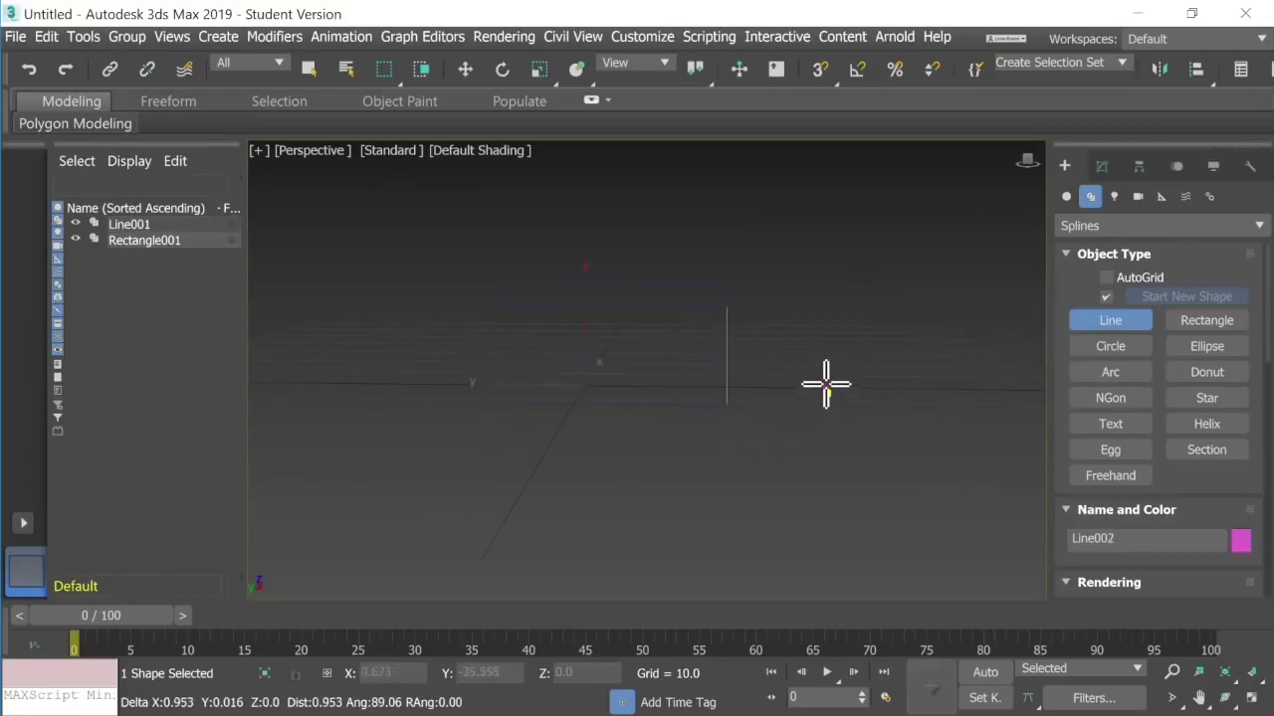
left_click(831, 289)
mouse_move(831, 289)
left_mouse_down()
mouse_move(866, 265)
mouse_move(899, 307)
mouse_move(833, 265)
mouse_move(807, 273)
mouse_move(832, 281)
left_mouse_up()
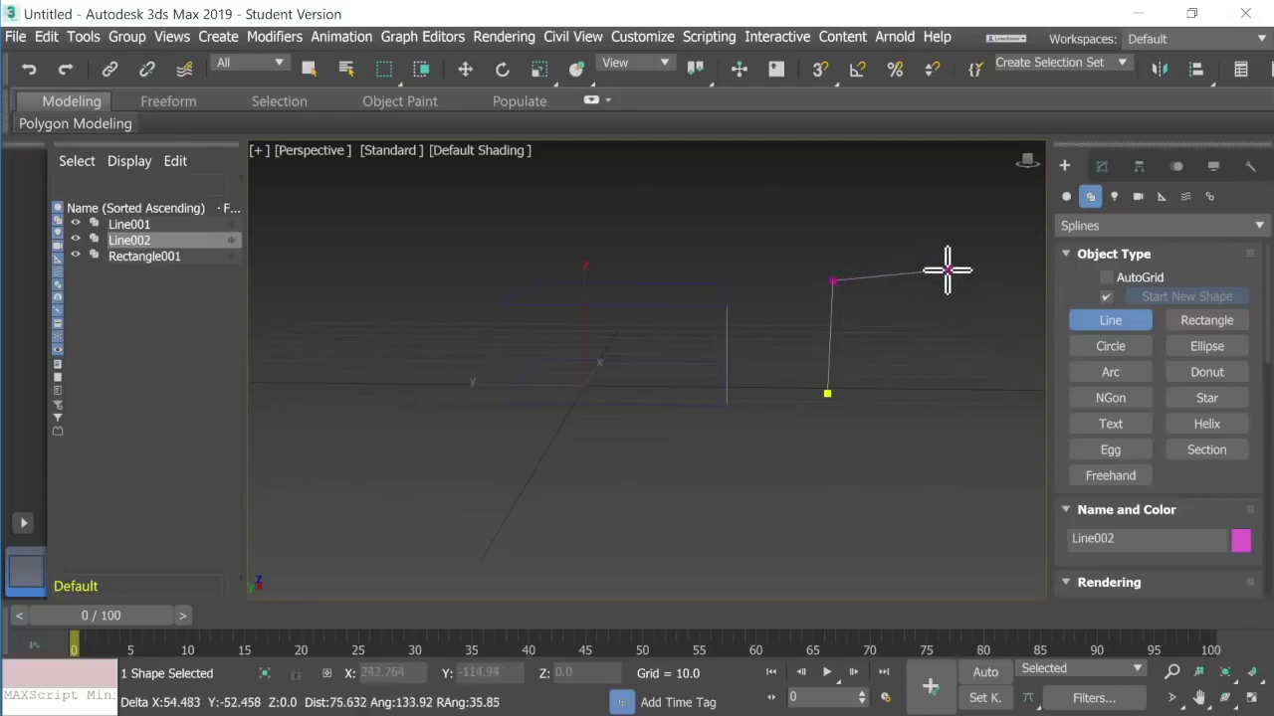
left_click(945, 269)
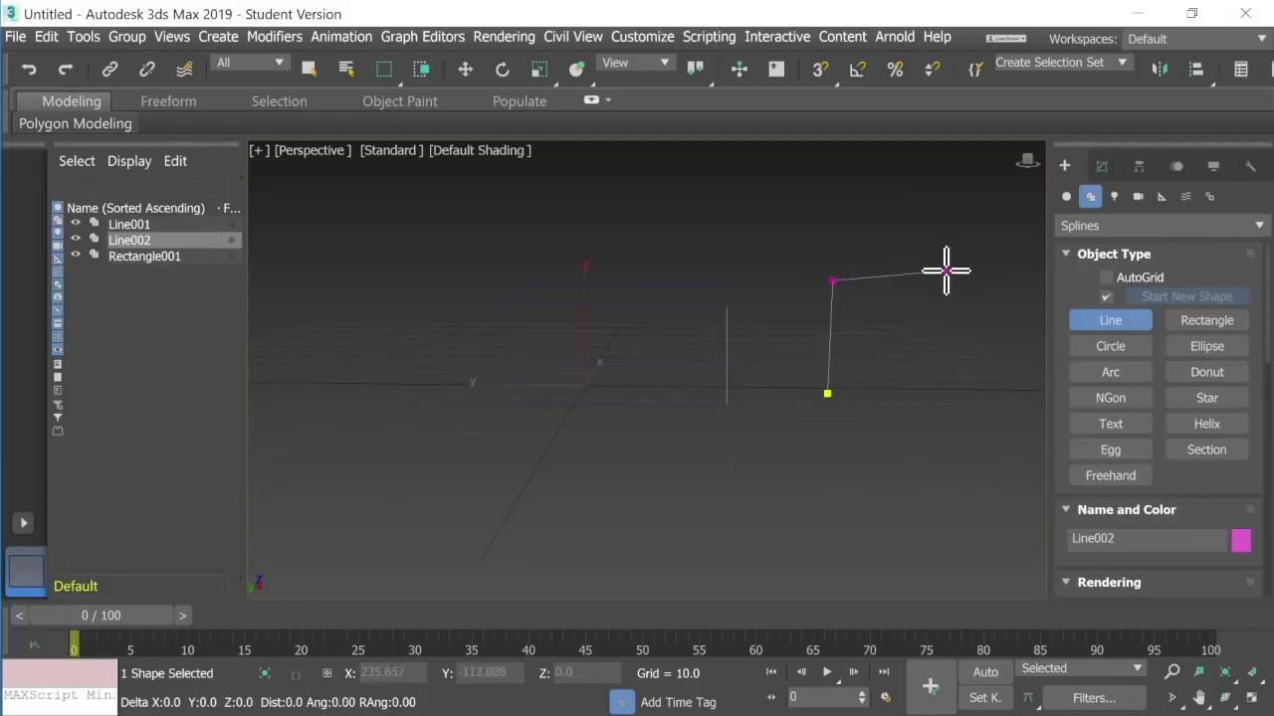
right_click(947, 270)
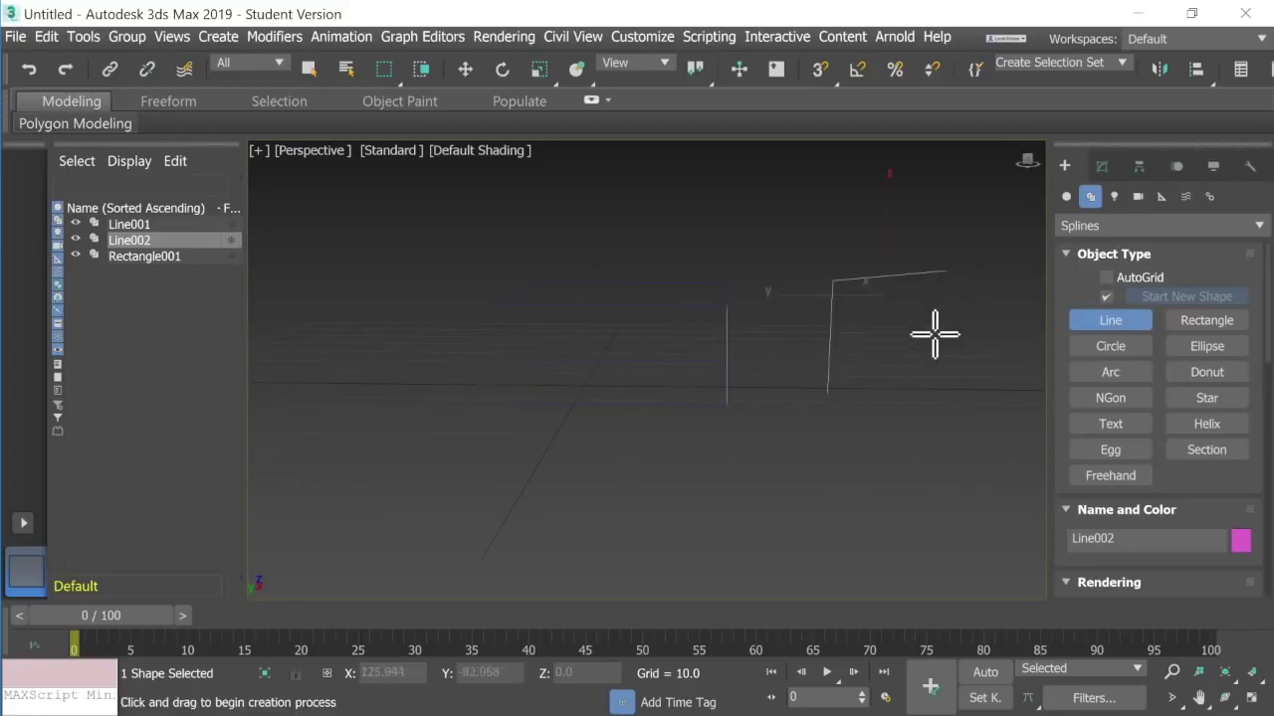
left_click(30, 71)
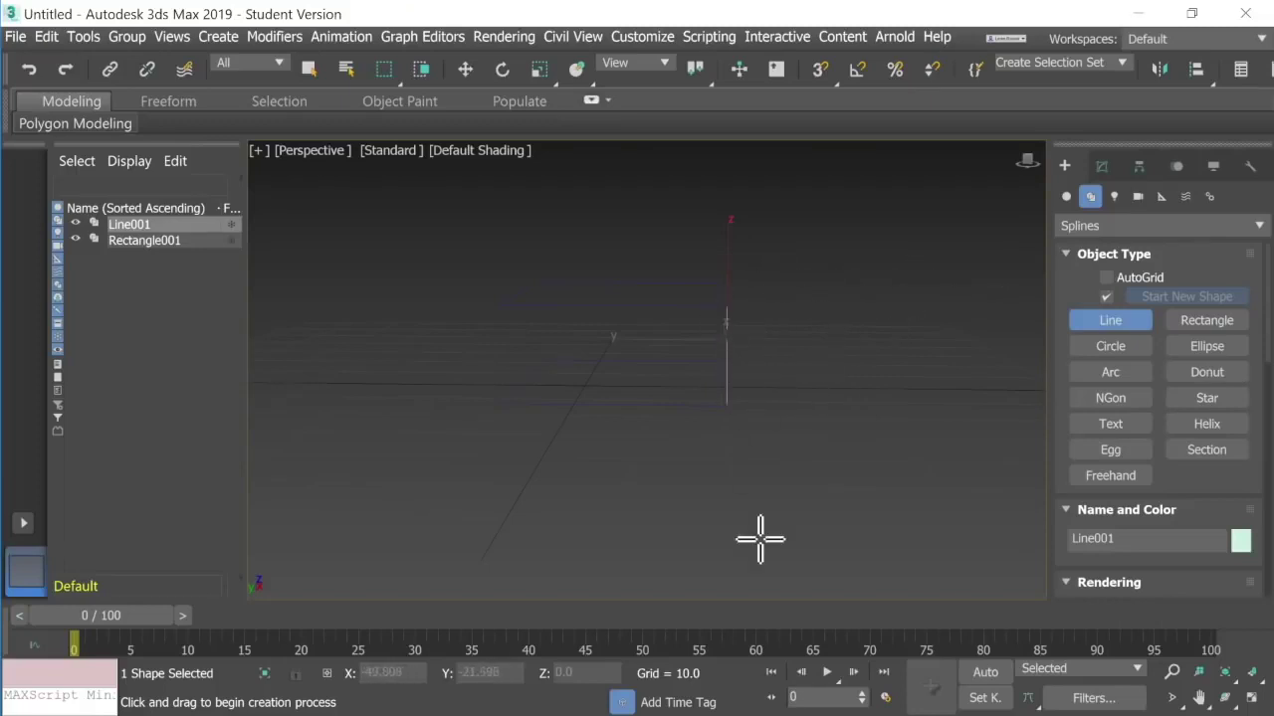
- Check the corner line's alignment from another angle, undo the line, and switch to Select and Move
scroll(995, 189, "down", 2)
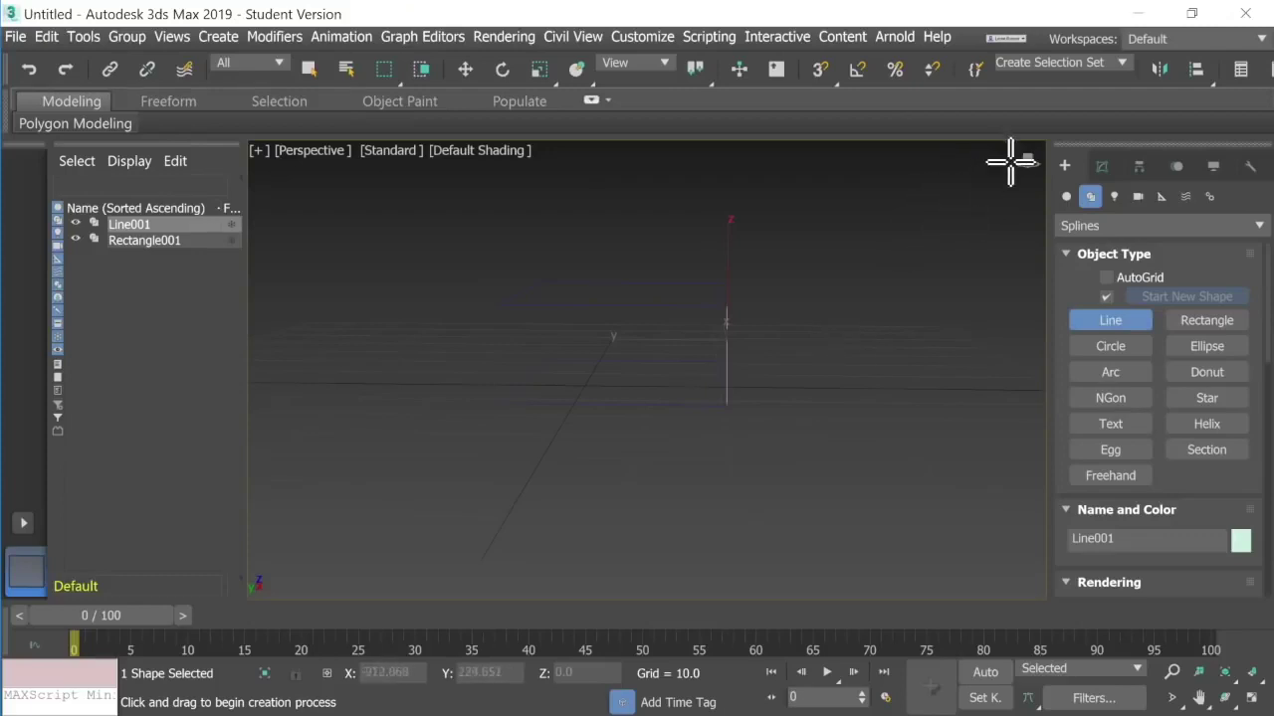
middle_click_drag(696, 398, 792, 405, "alt")
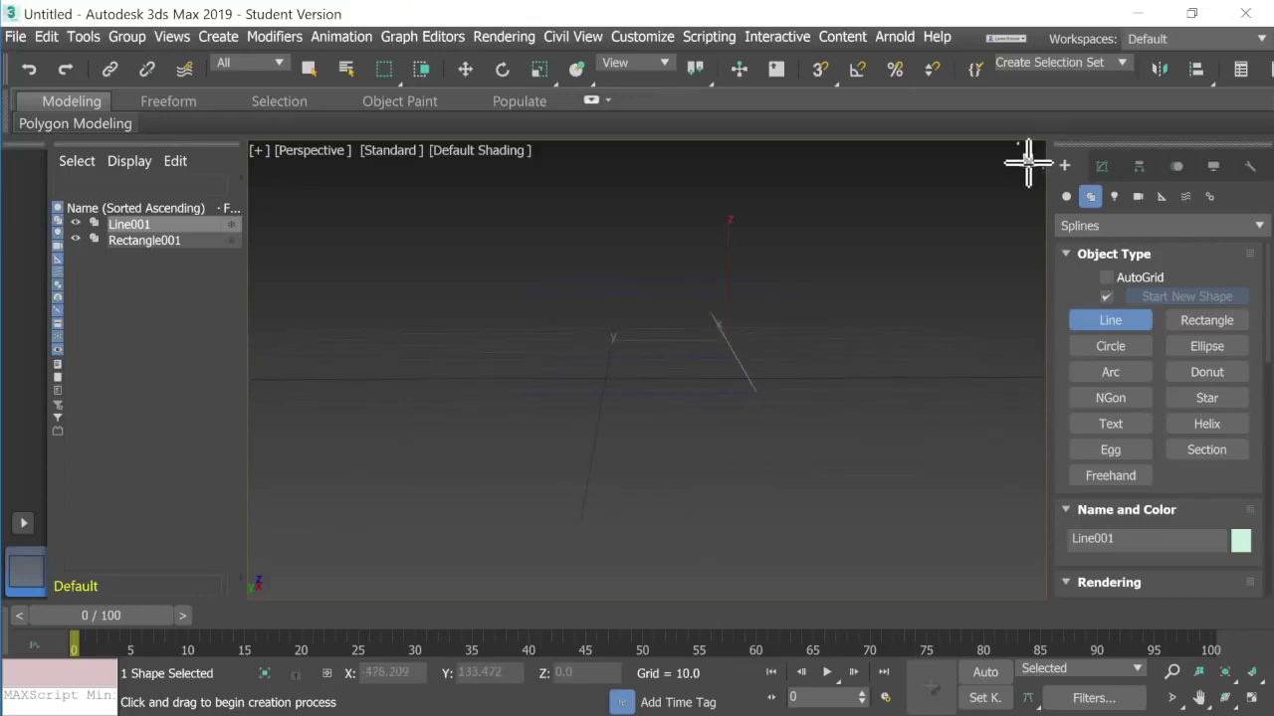
left_click(30, 62)
left_click(30, 64)
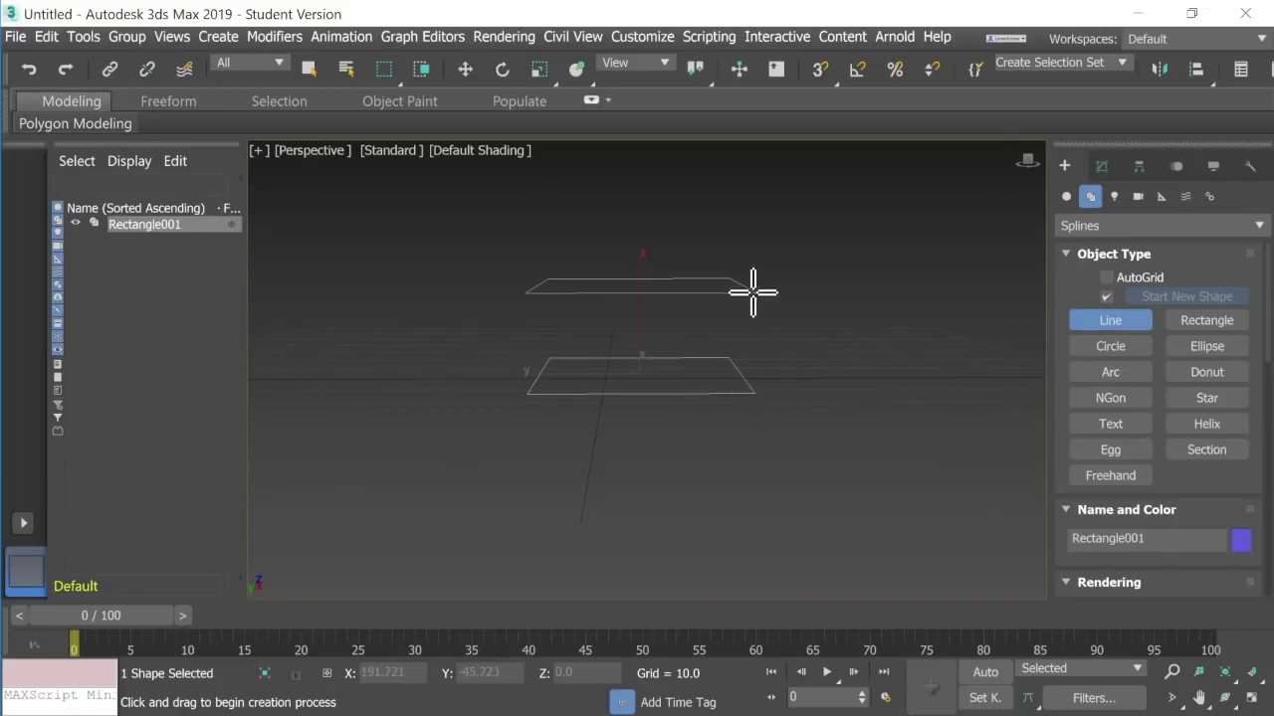
left_click(461, 71)
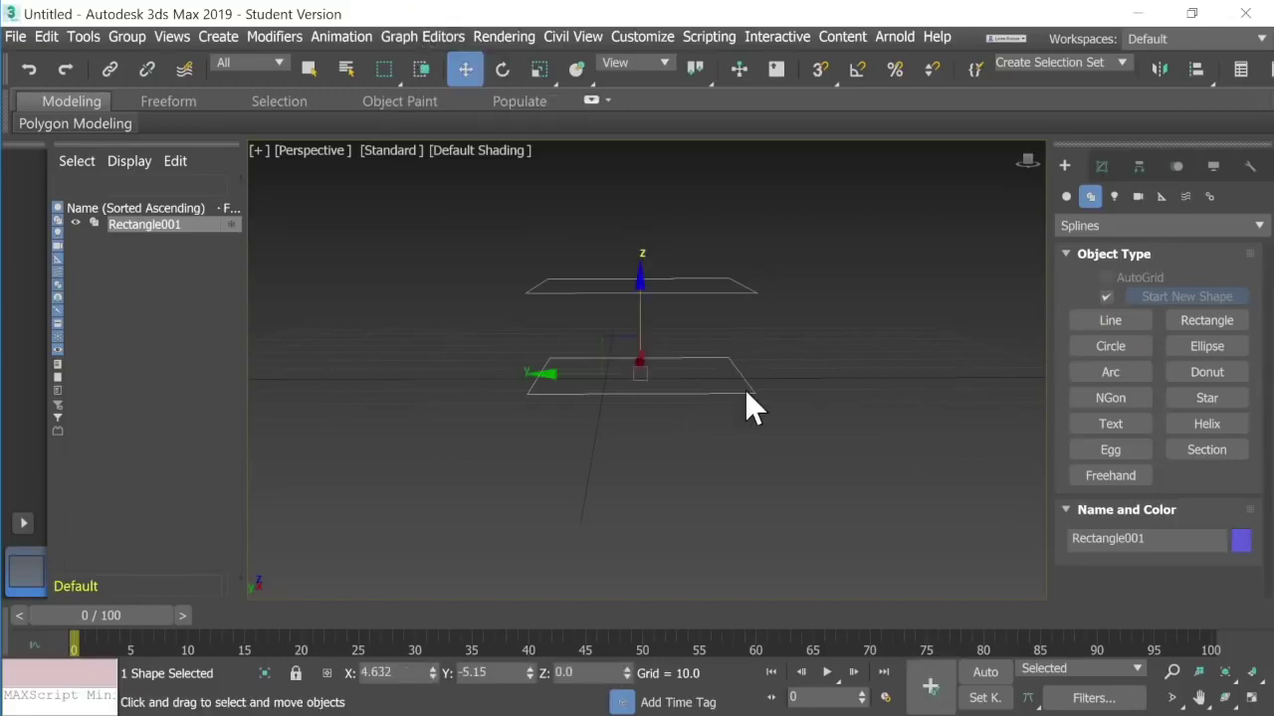
- At the rectangle's Vertex level, turn on 3D snapping and check that its snap settings use Vertex
left_click(1106, 162)
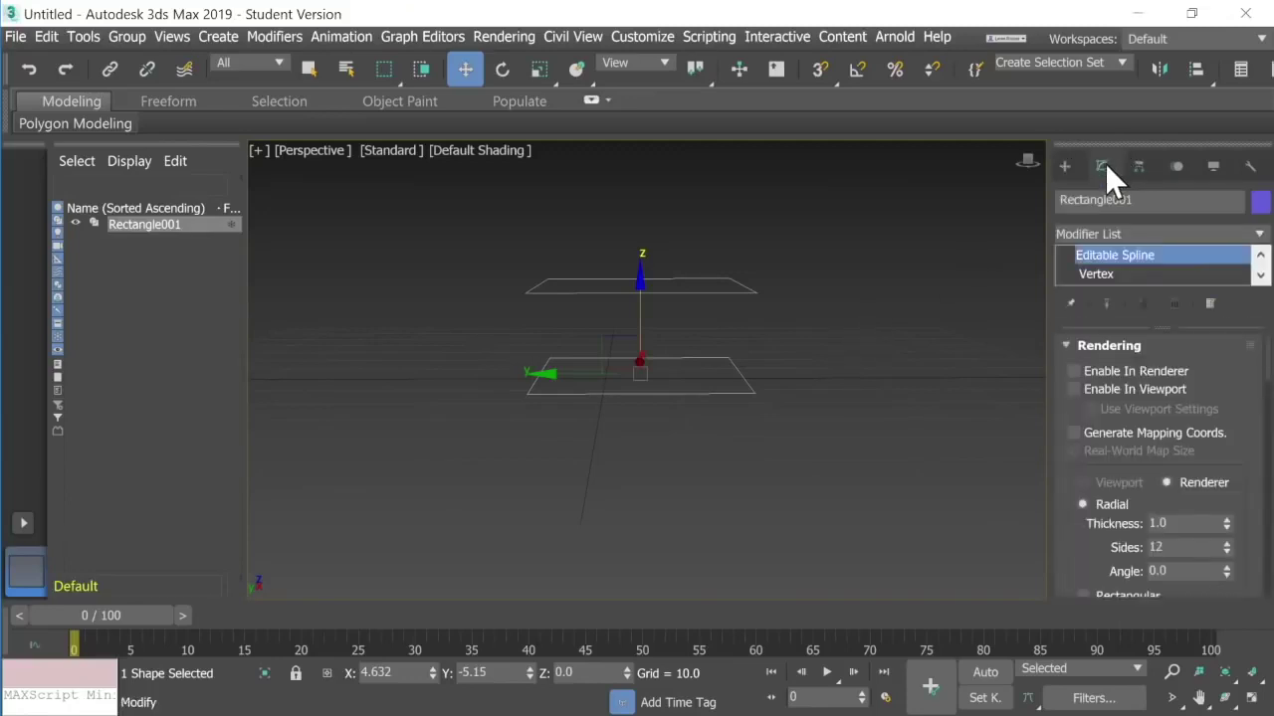
left_click(1095, 274)
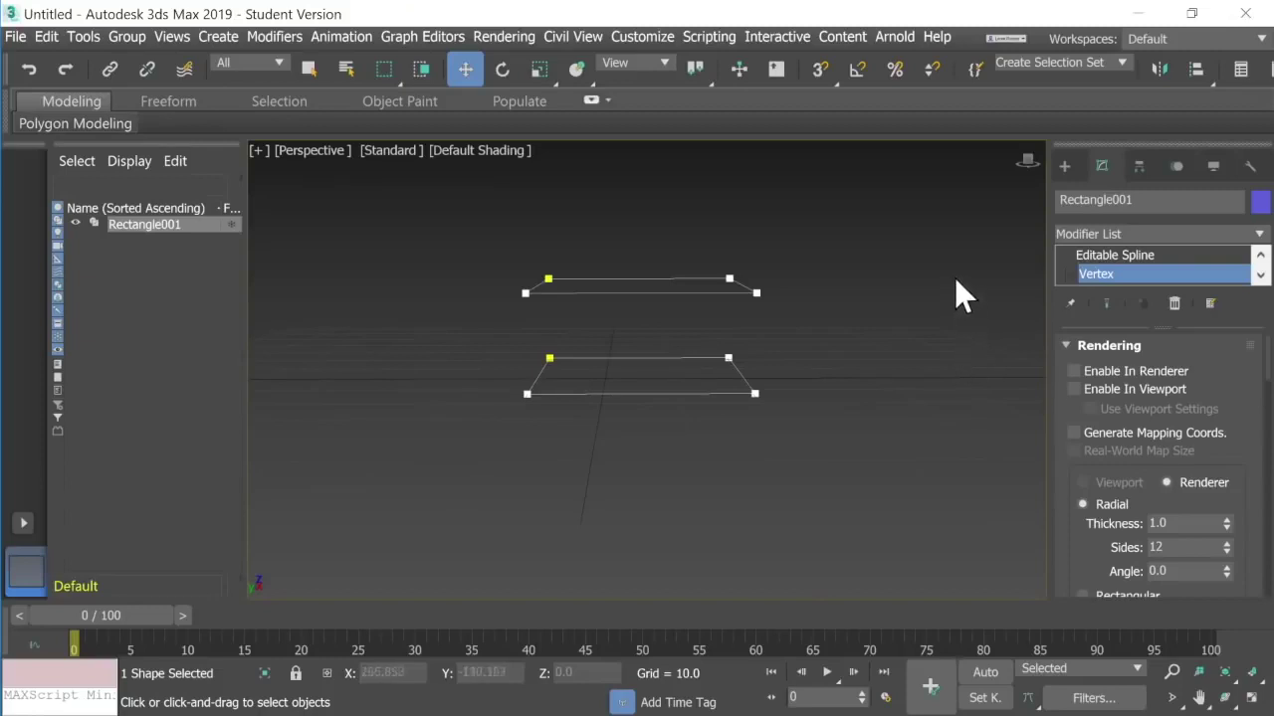
left_click(820, 71)
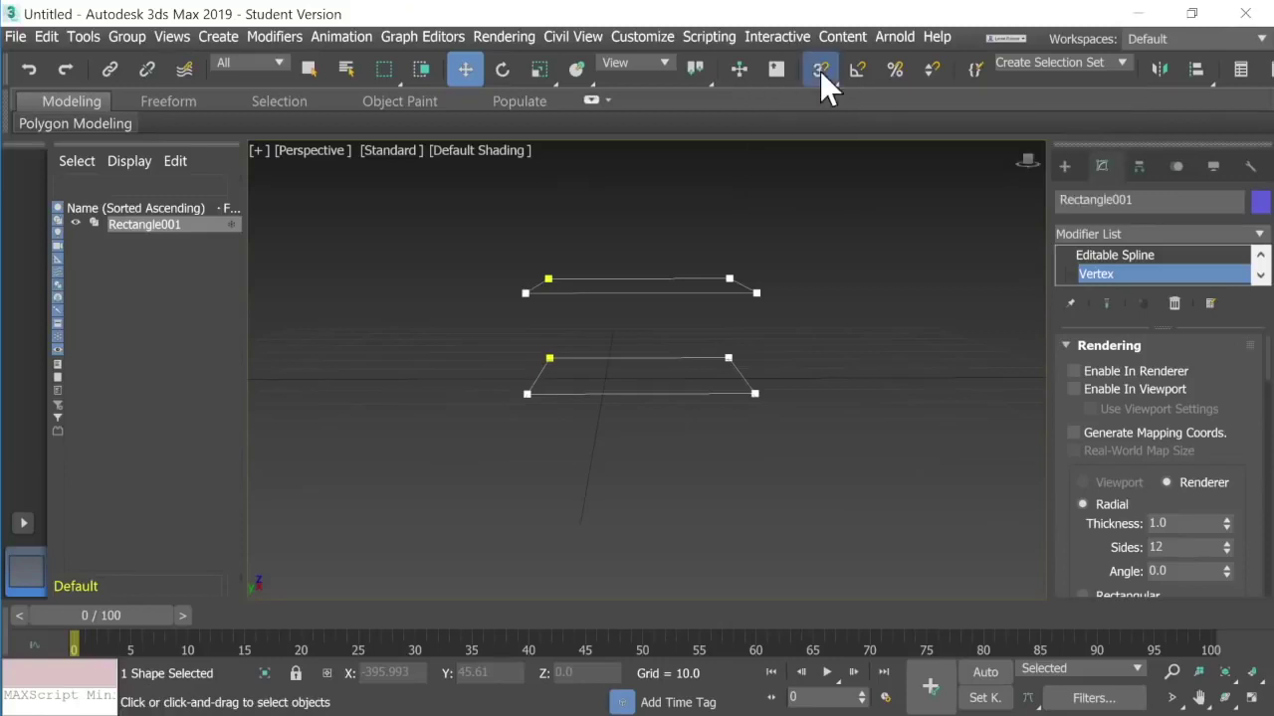
right_click(820, 71)
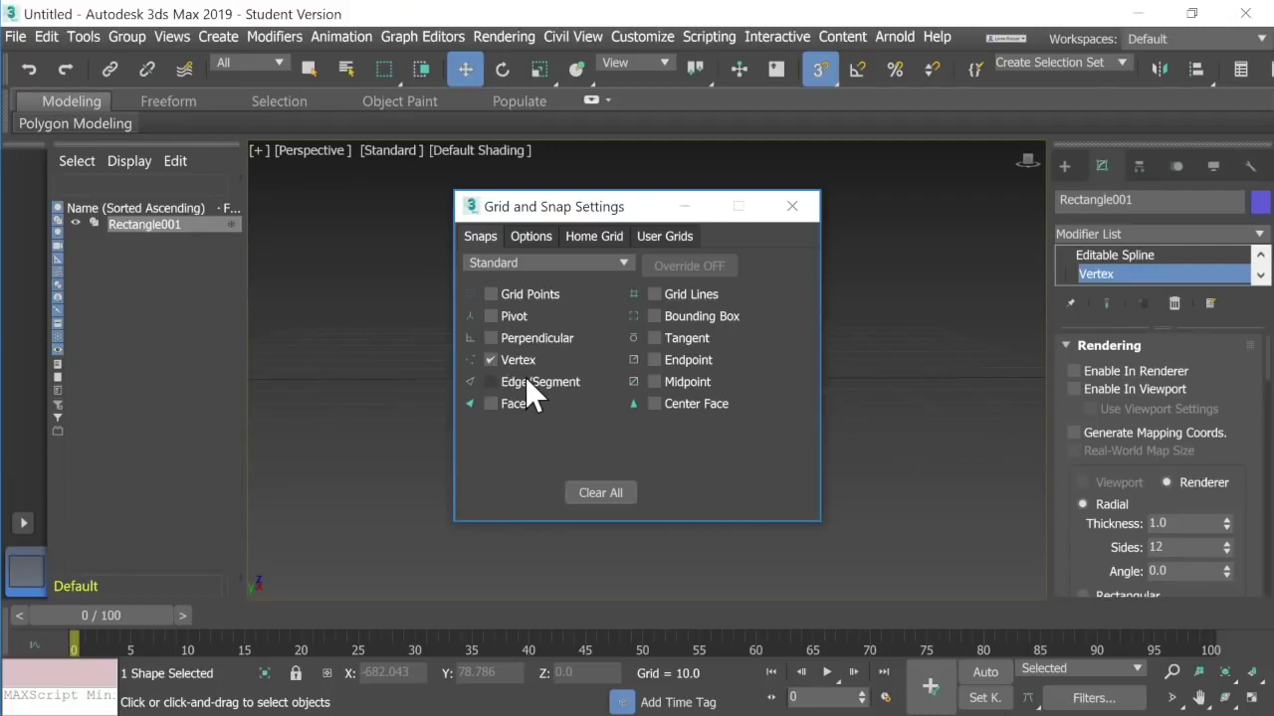
left_click(791, 203)
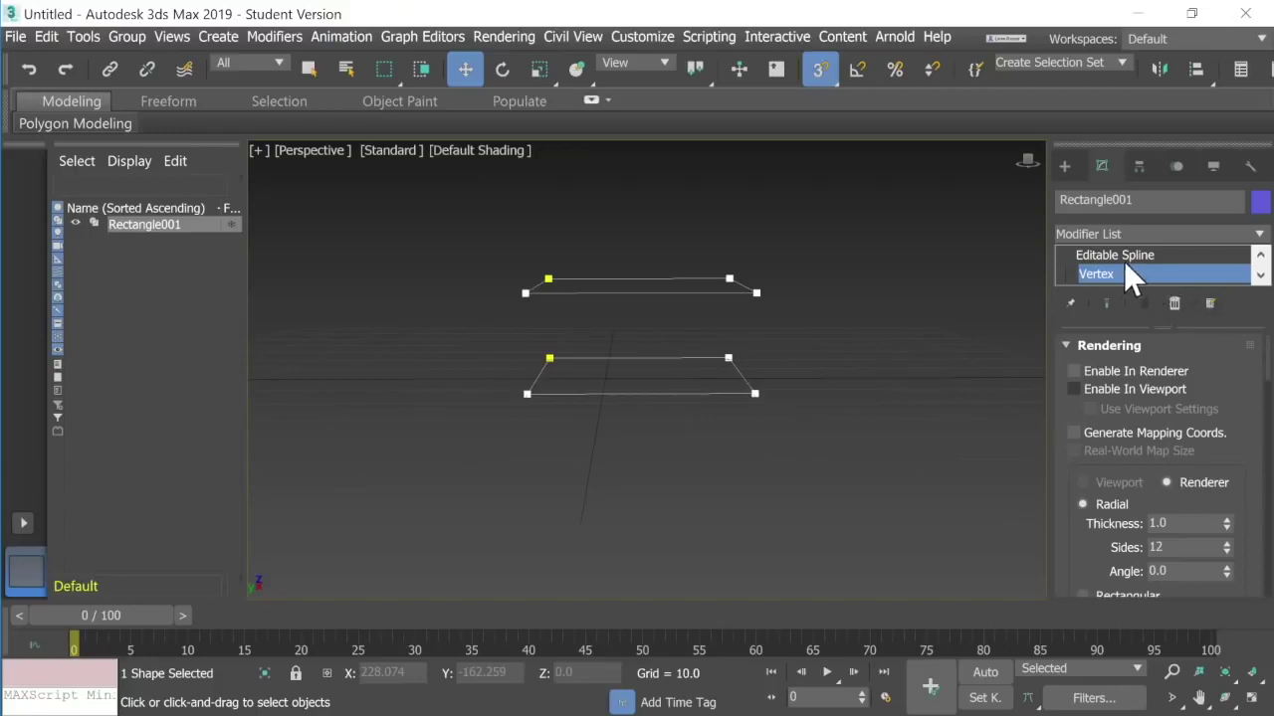
- Use Create Line with the Linear vertex type to connect the lower and upper rectangles at the first near corner
scroll(1269, 391, "down", 3)
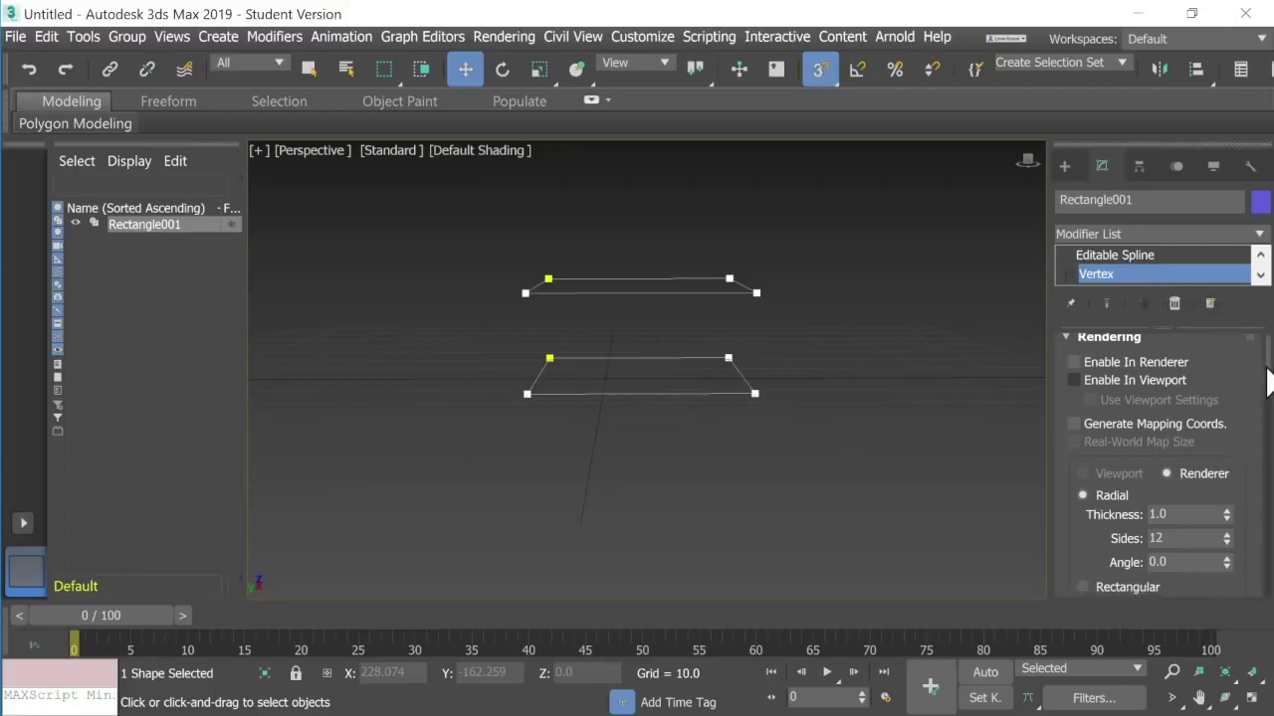
left_click_drag(1269, 391, 1269, 487)
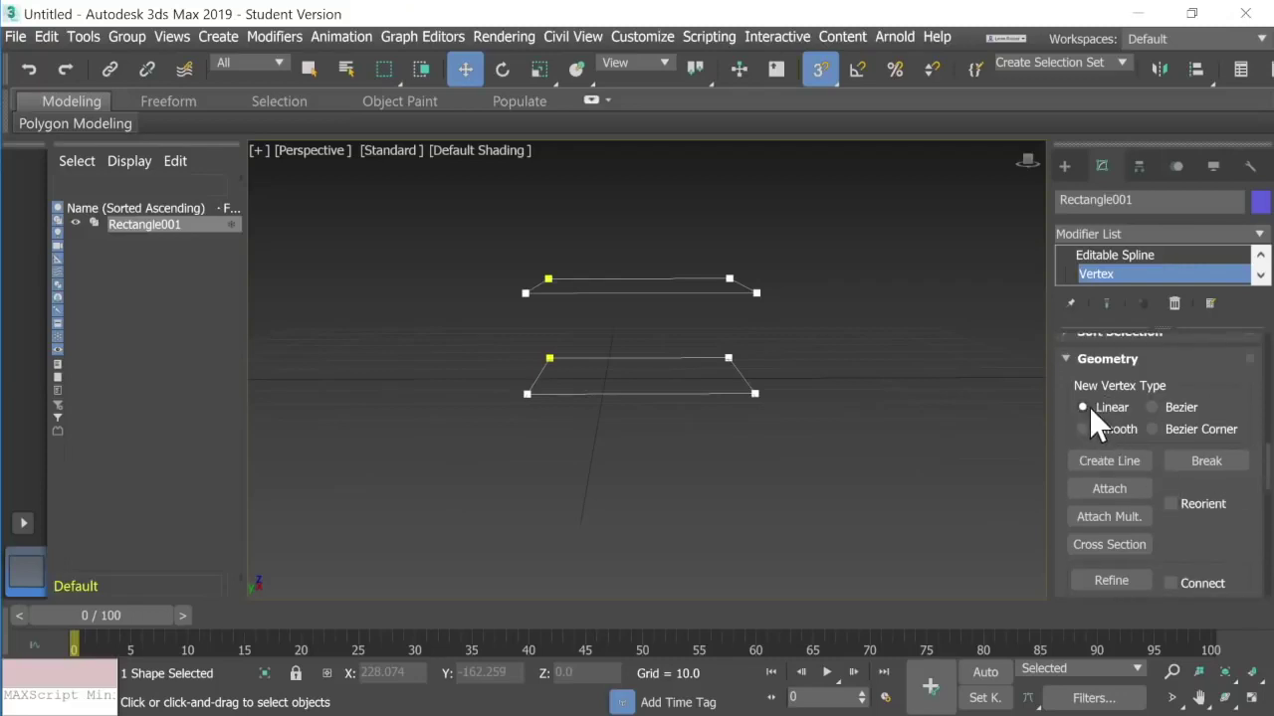
left_click(1102, 455)
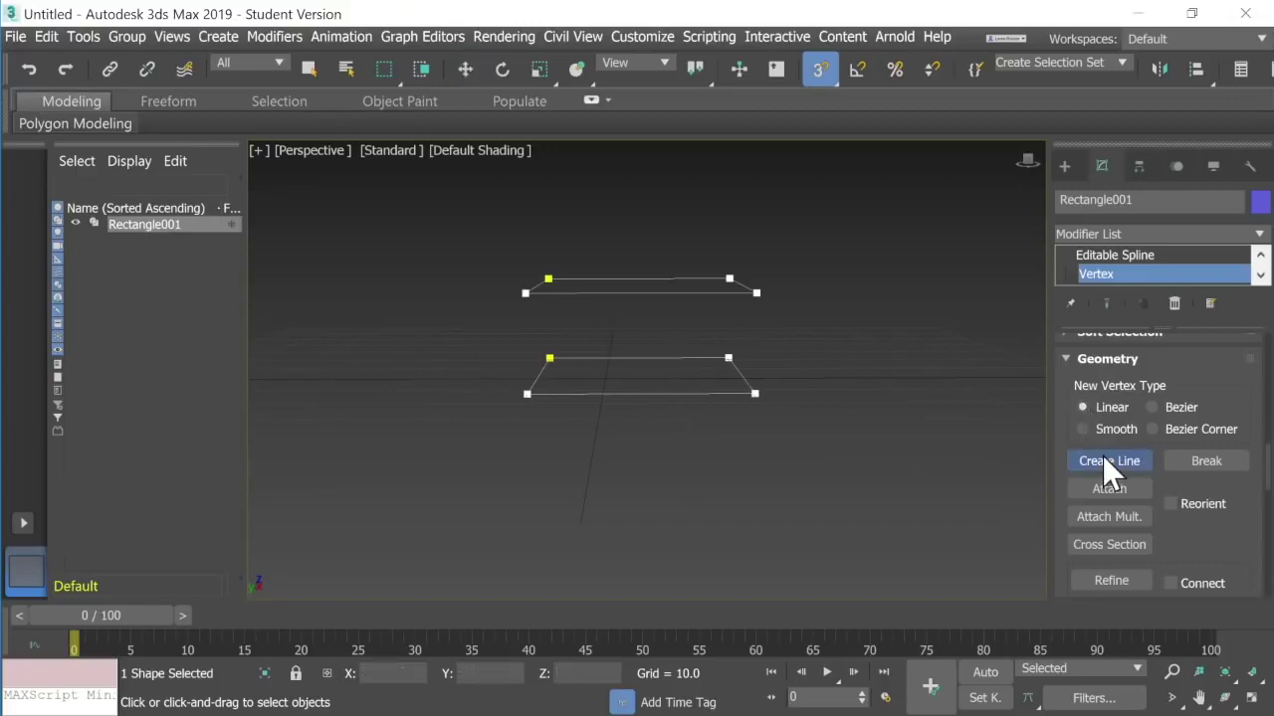
left_click(756, 394)
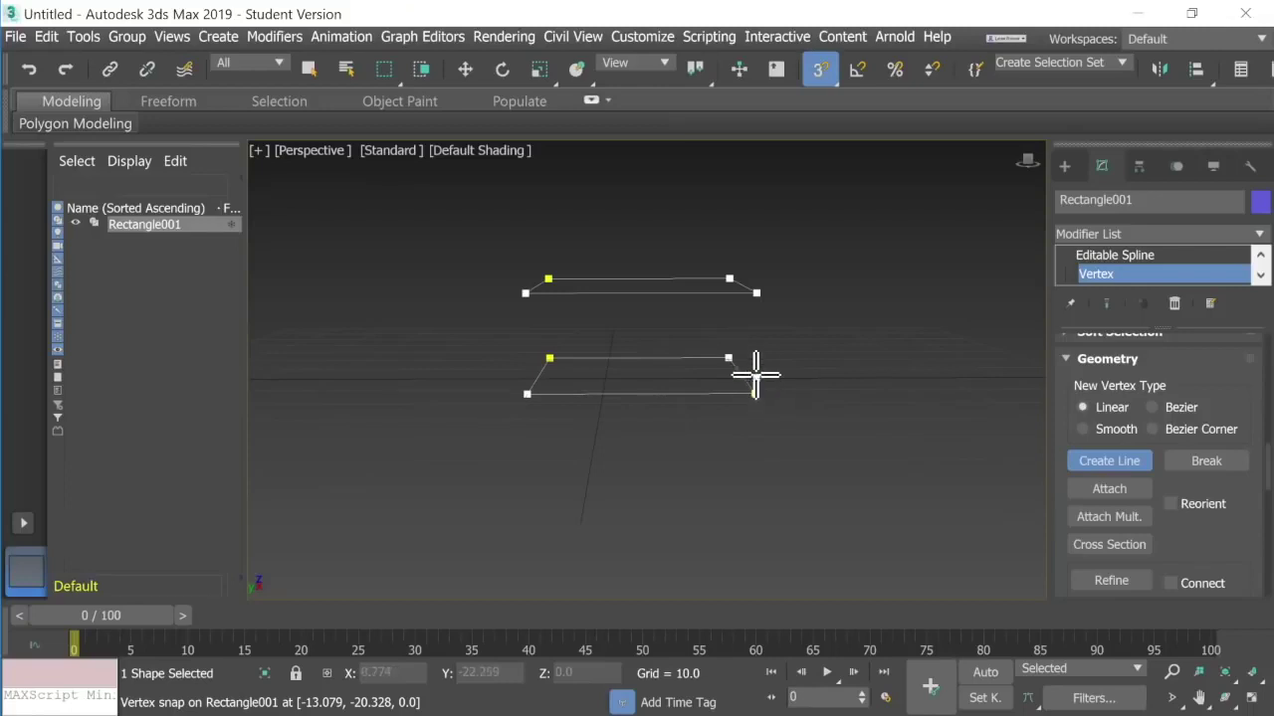
left_click(754, 290)
right_click(786, 284)
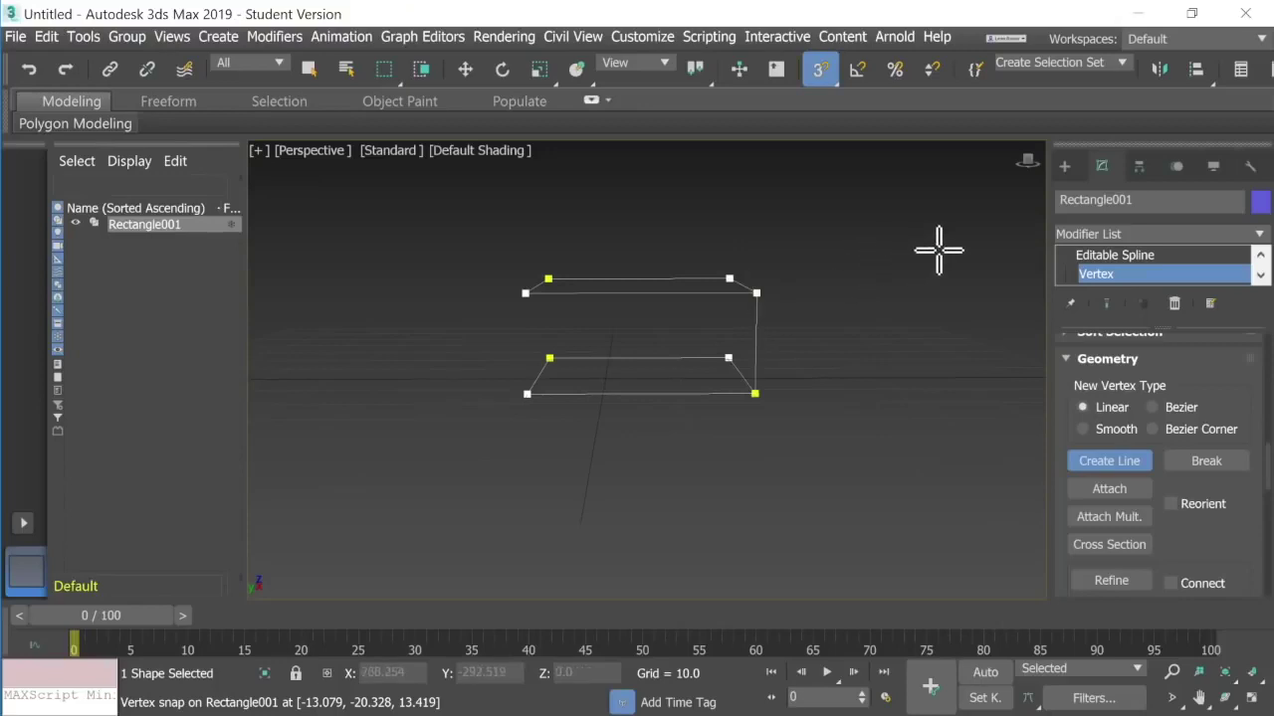
- Connect the lower and upper vertices at the other end of the same long side with a snapped vertical line
middle_click_drag(1024, 164, 806, 173, "alt")
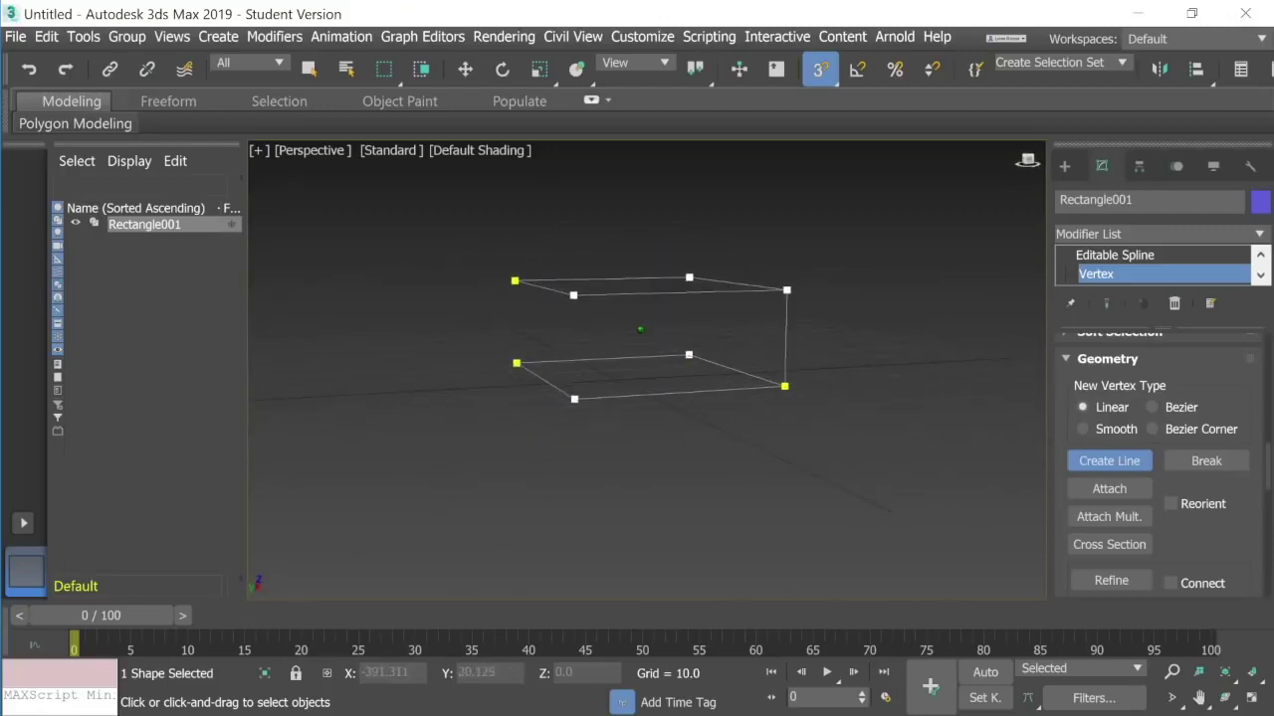
left_click(574, 399)
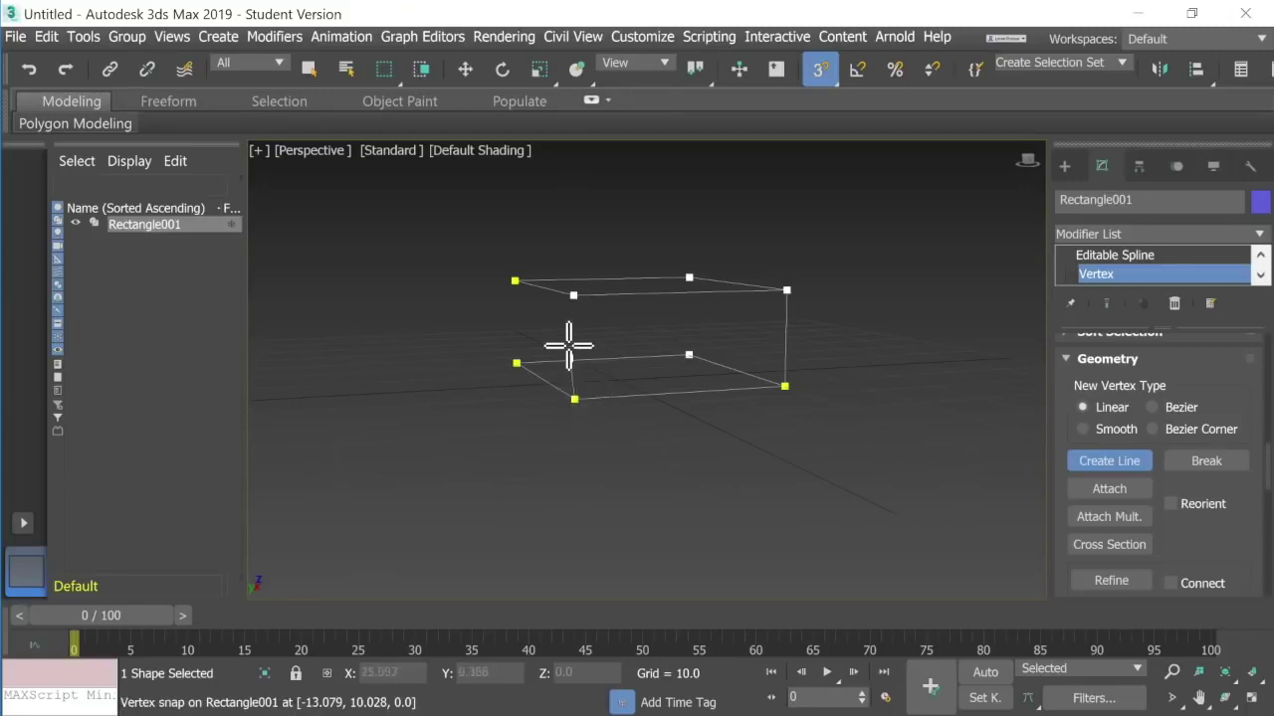
right_click(575, 295)
left_click(575, 399)
left_click(573, 296)
right_click(573, 295)
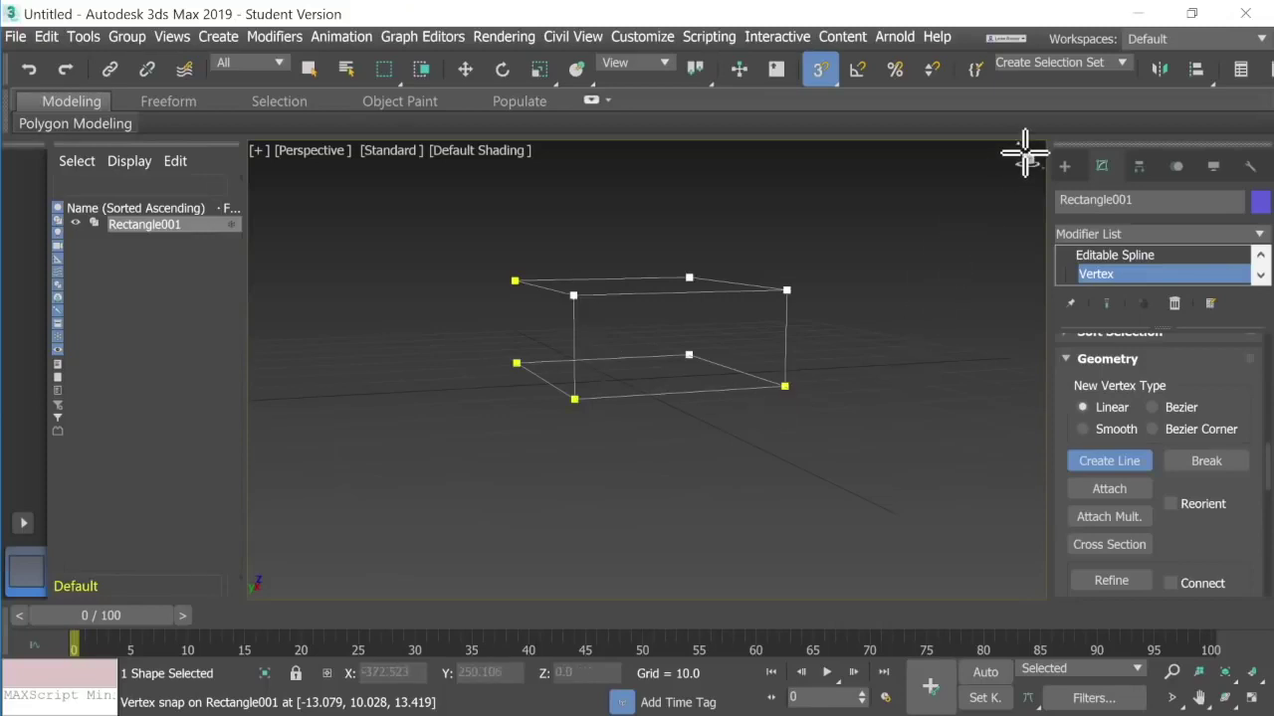
- Connect the remaining two pairs of lower and upper corners with vertex-snapped vertical lines to complete the box wireframe
left_click_drag(1025, 154, 950, 160)
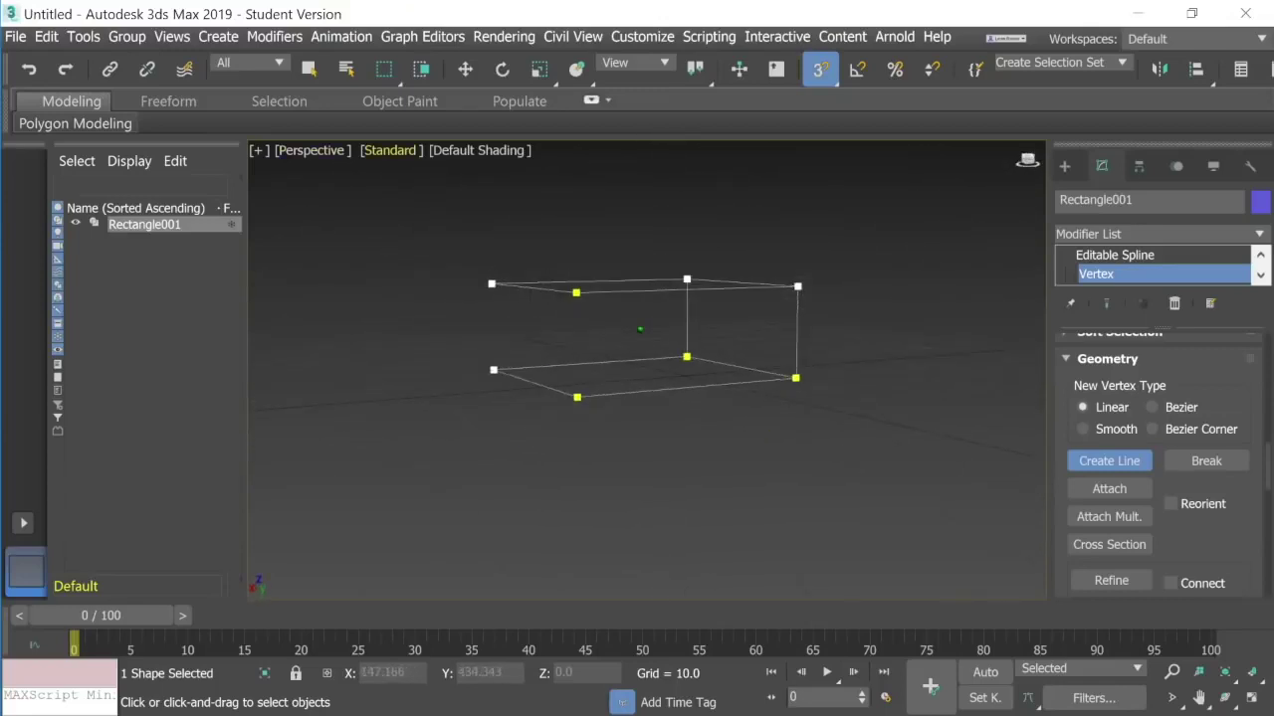
left_click(579, 397)
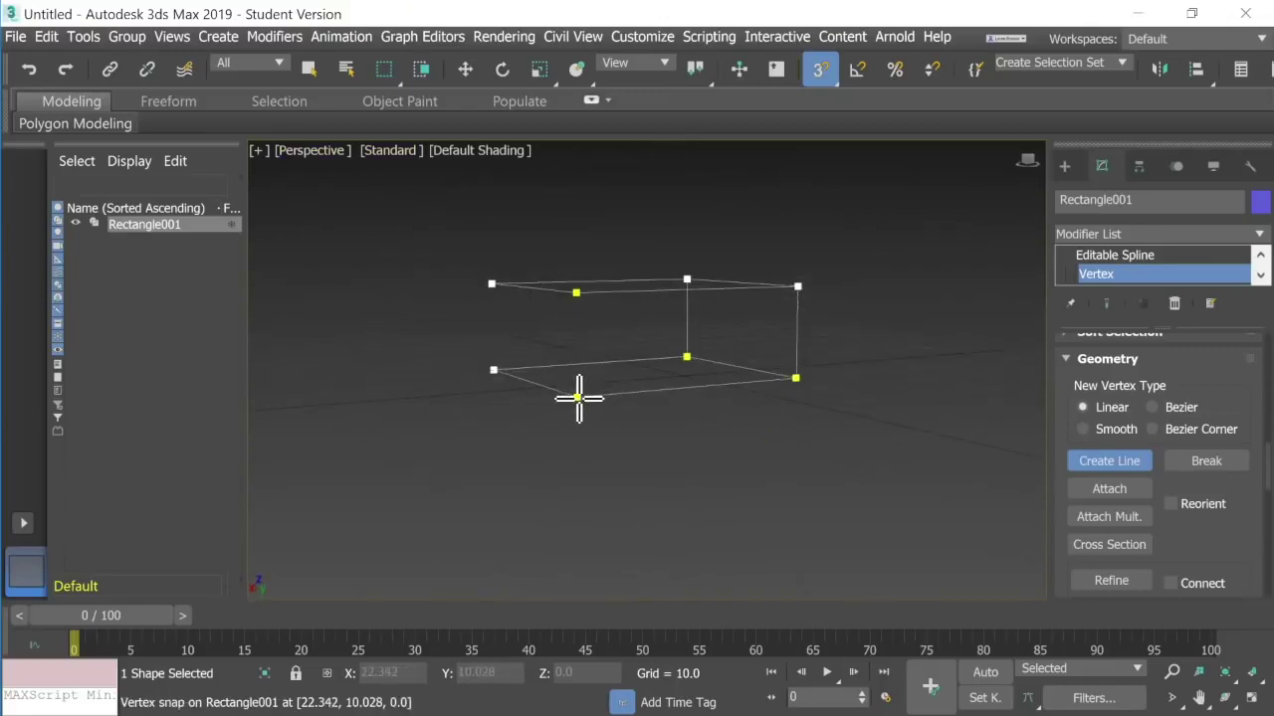
left_click(577, 292)
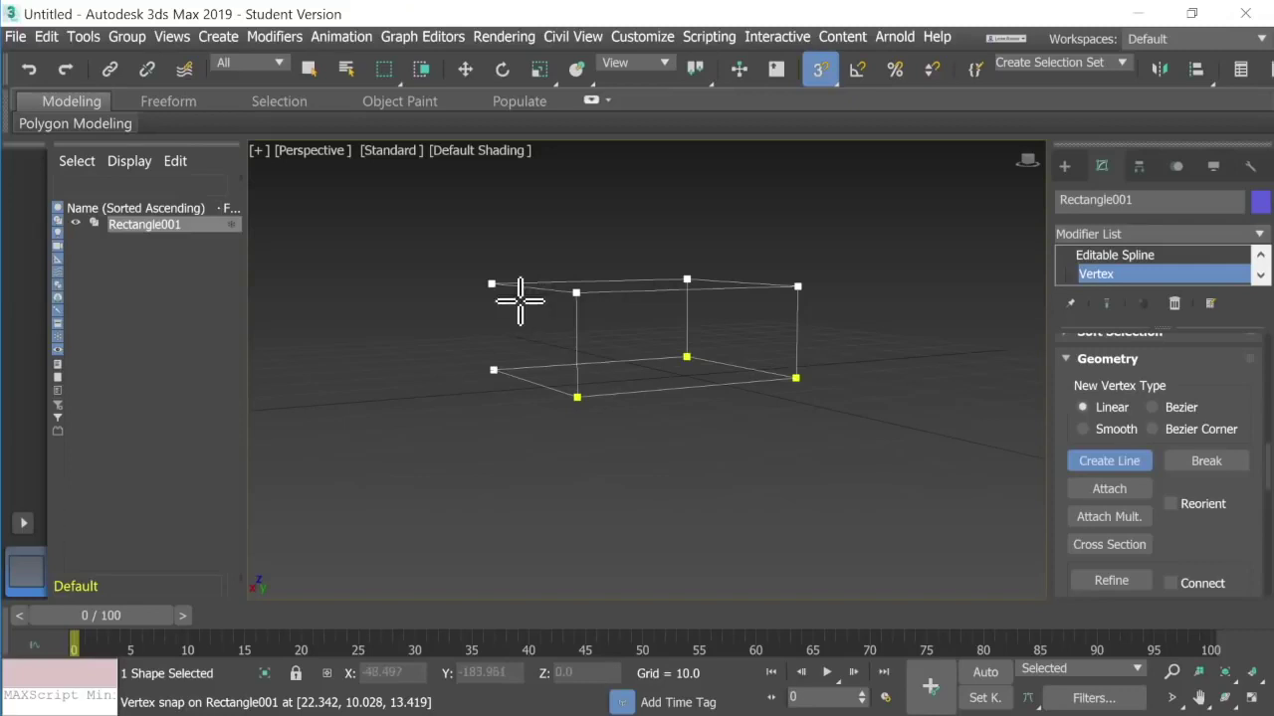
left_click(493, 369)
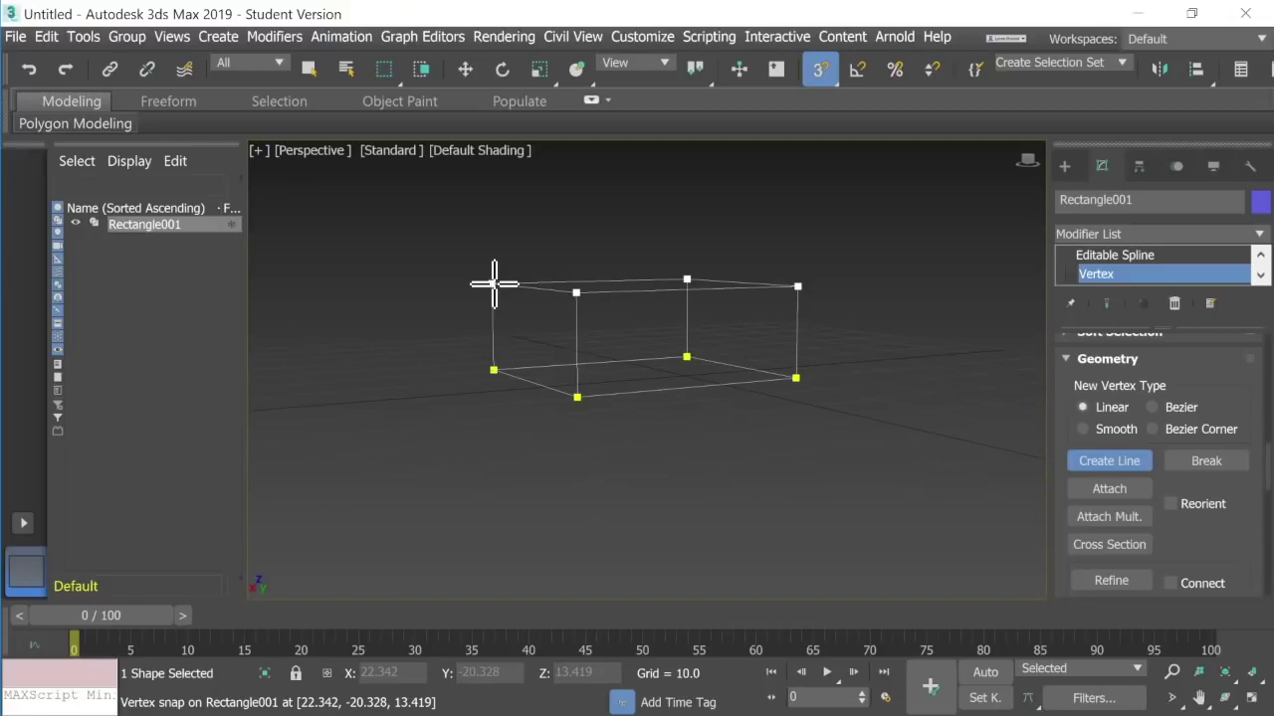
left_click(493, 285)
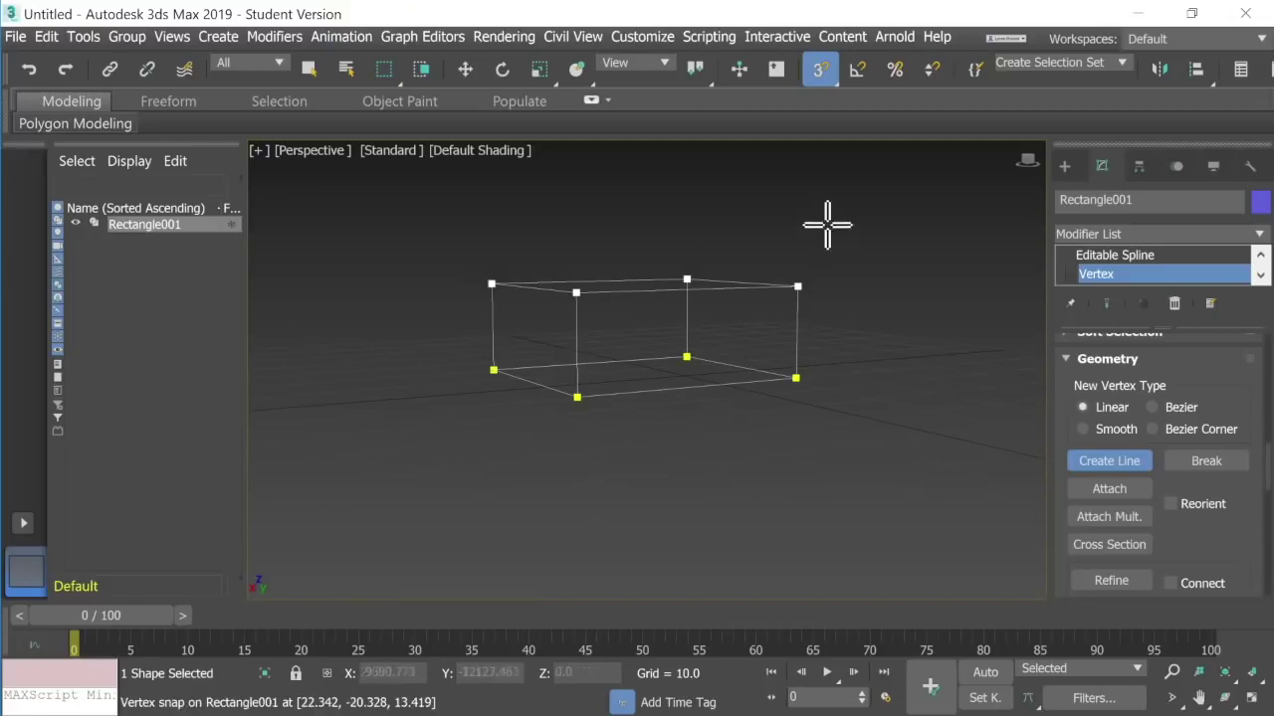
mouse_move(1025, 159)
left_mouse_down()
mouse_move(990, 165)
mouse_move(1025, 160)
left_mouse_up()
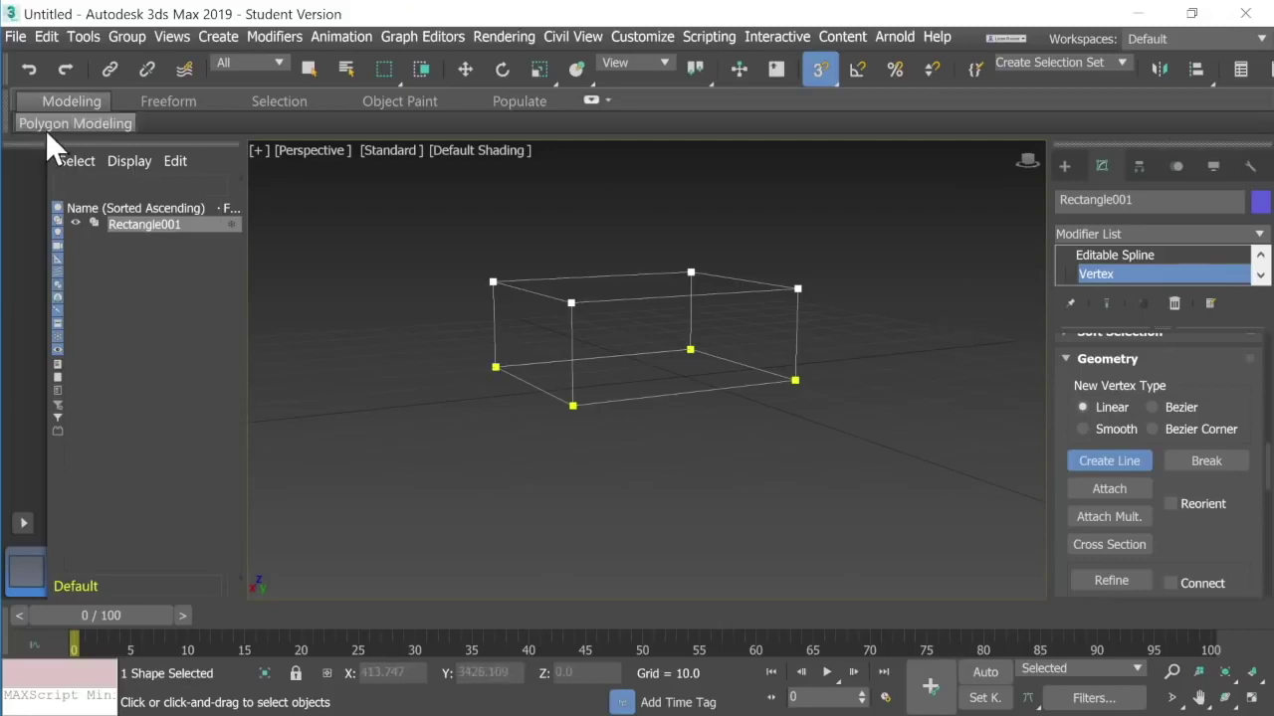
- Undo the whole spline box construction, including the original rectangle, back to an empty scene
left_click(28, 68)
left_click(28, 68)
left_click(27, 68)
left_click(28, 69)
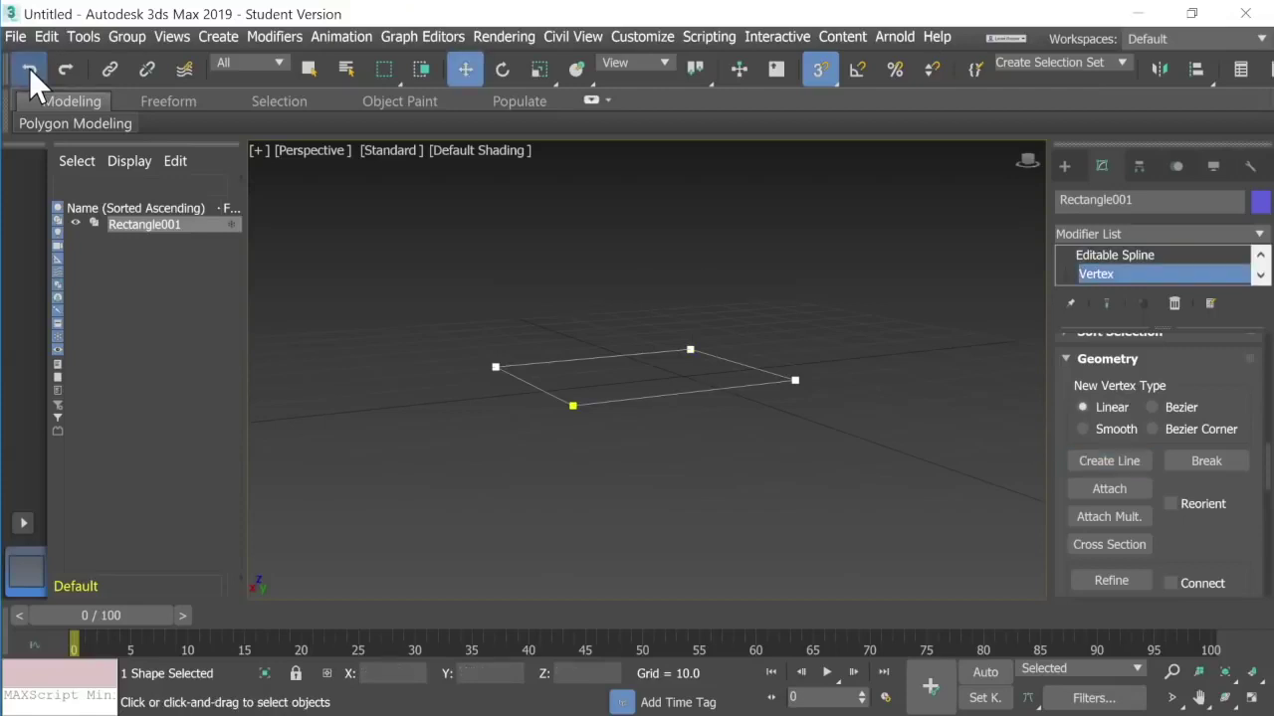
left_click(29, 68)
left_click(29, 68)
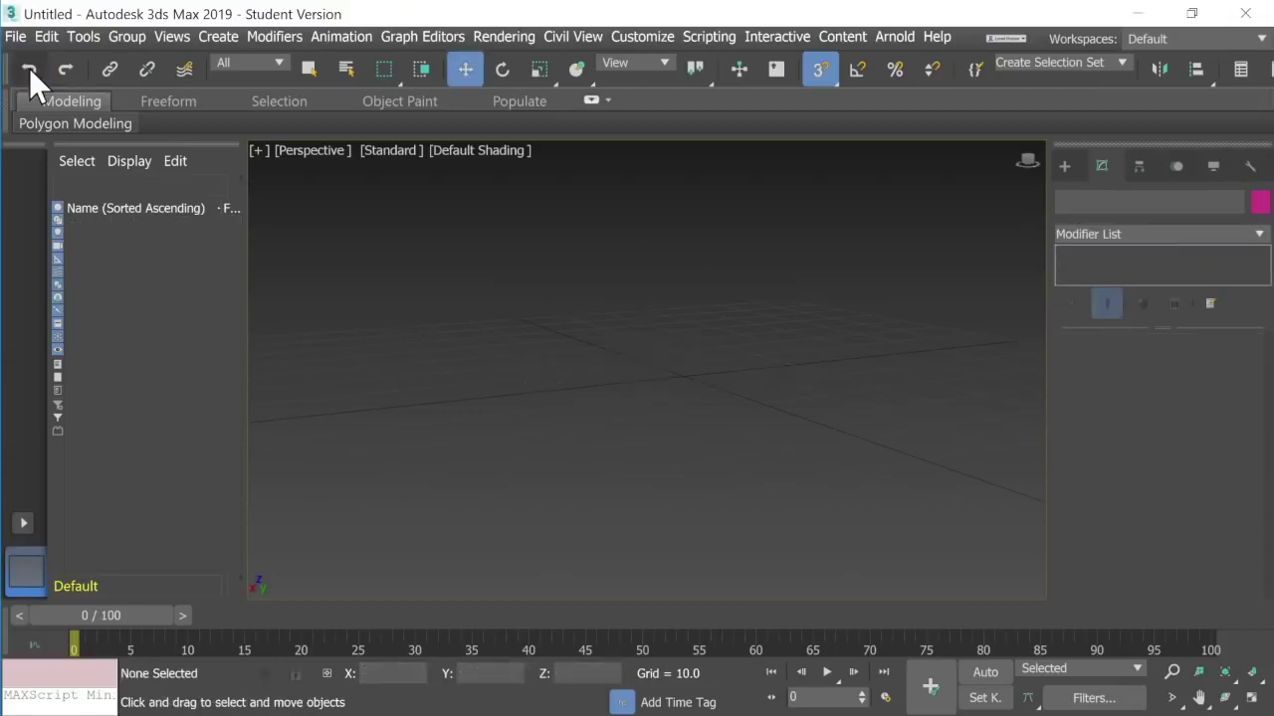
- Draw a new Rectangle spline on the grid near the origin and switch to Select and Move
left_click(1064, 167)
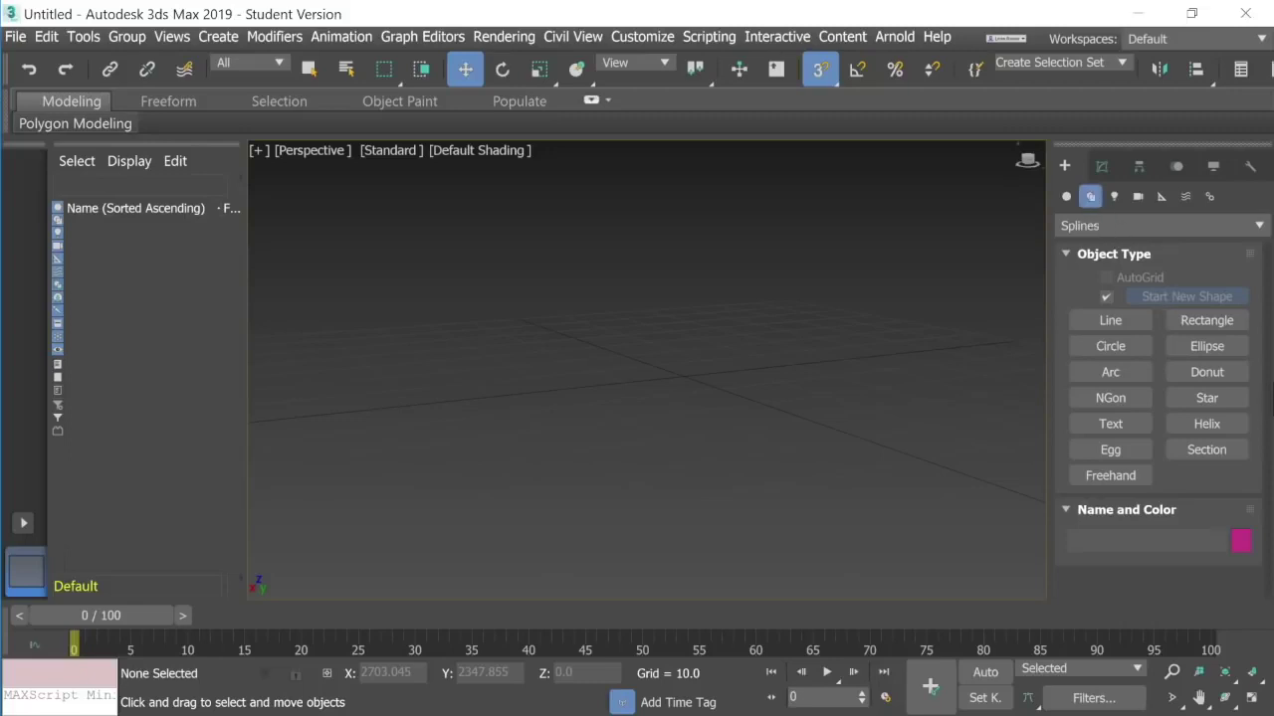
left_click(1210, 322)
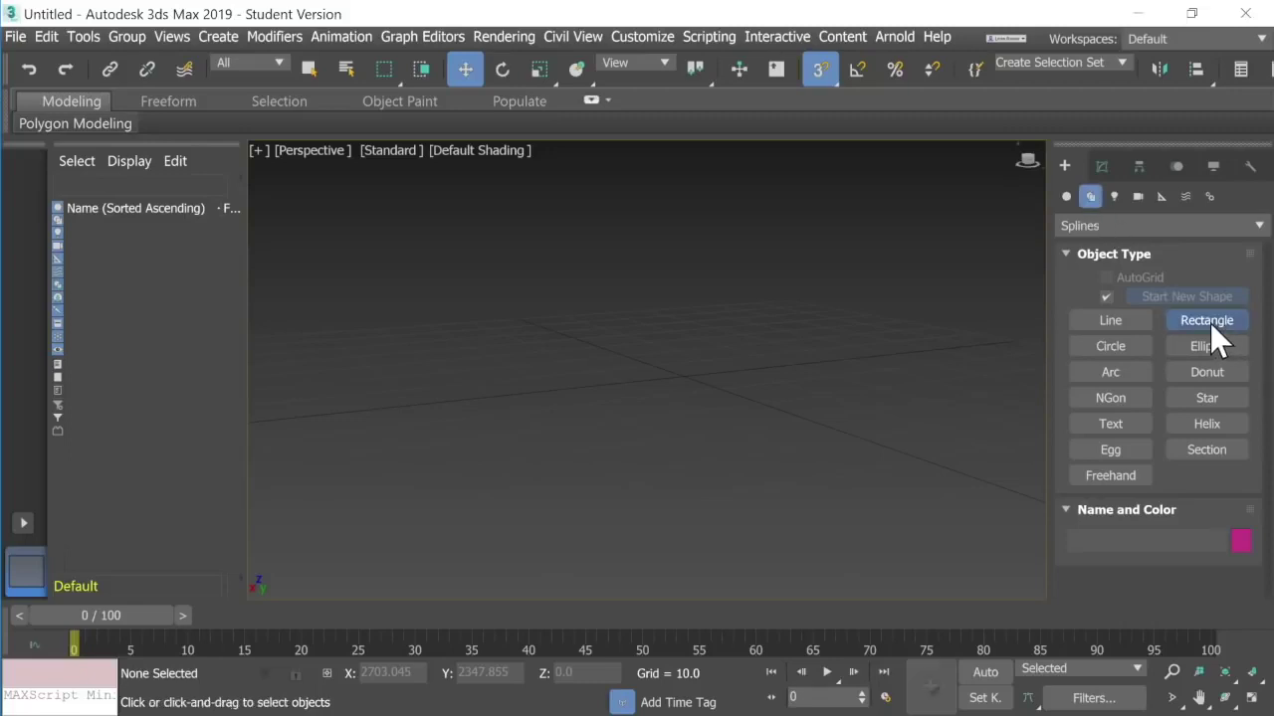
left_click_drag(588, 361, 819, 377)
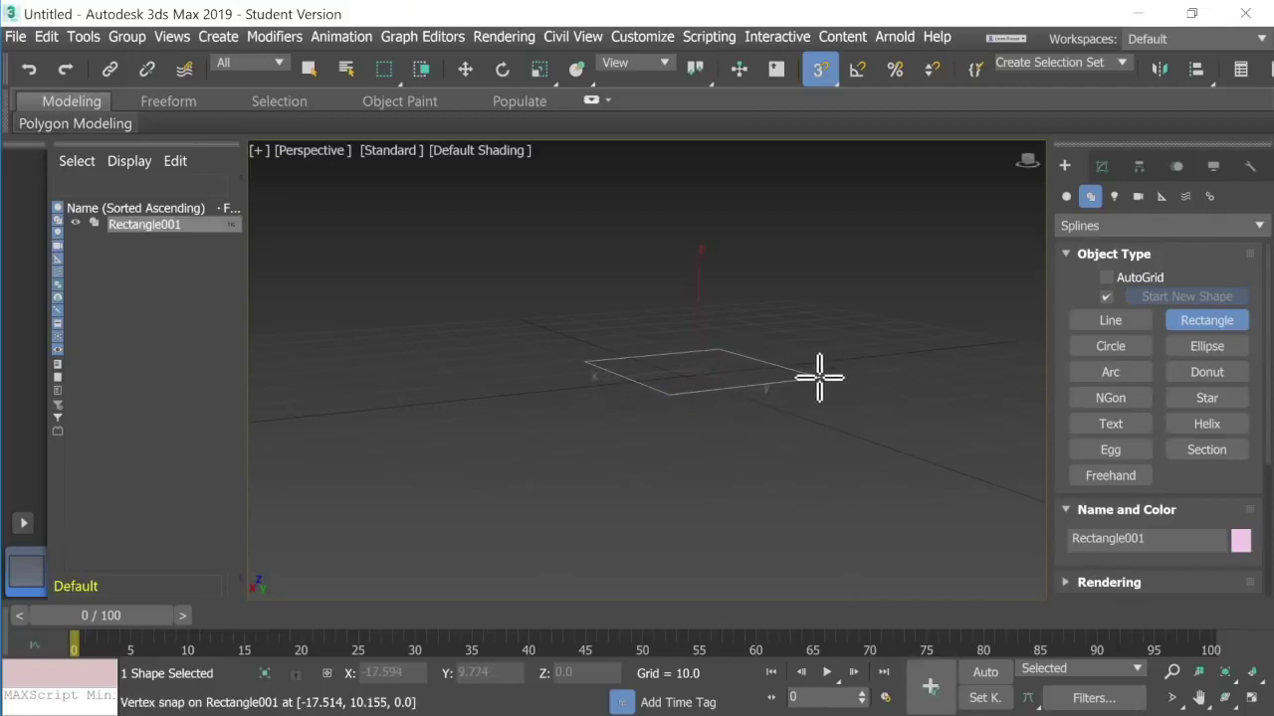
key("w")
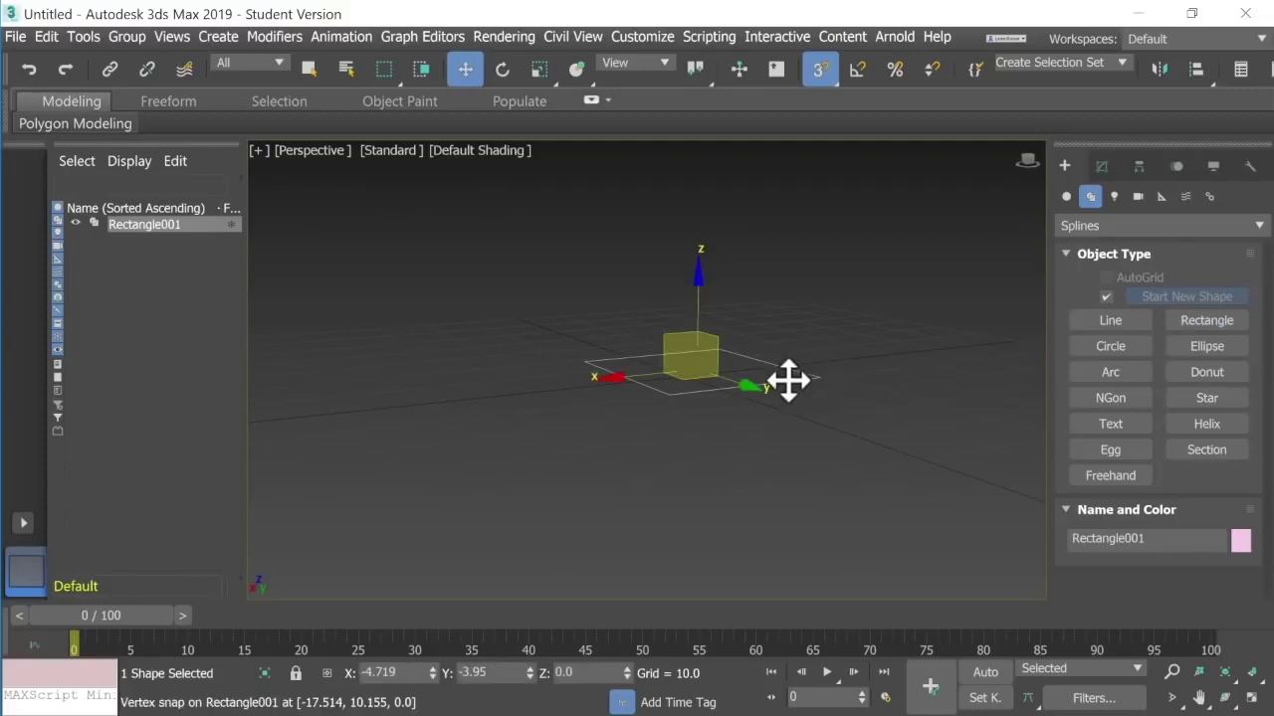
- Convert the new rectangle to an Editable Spline
right_click(788, 379)
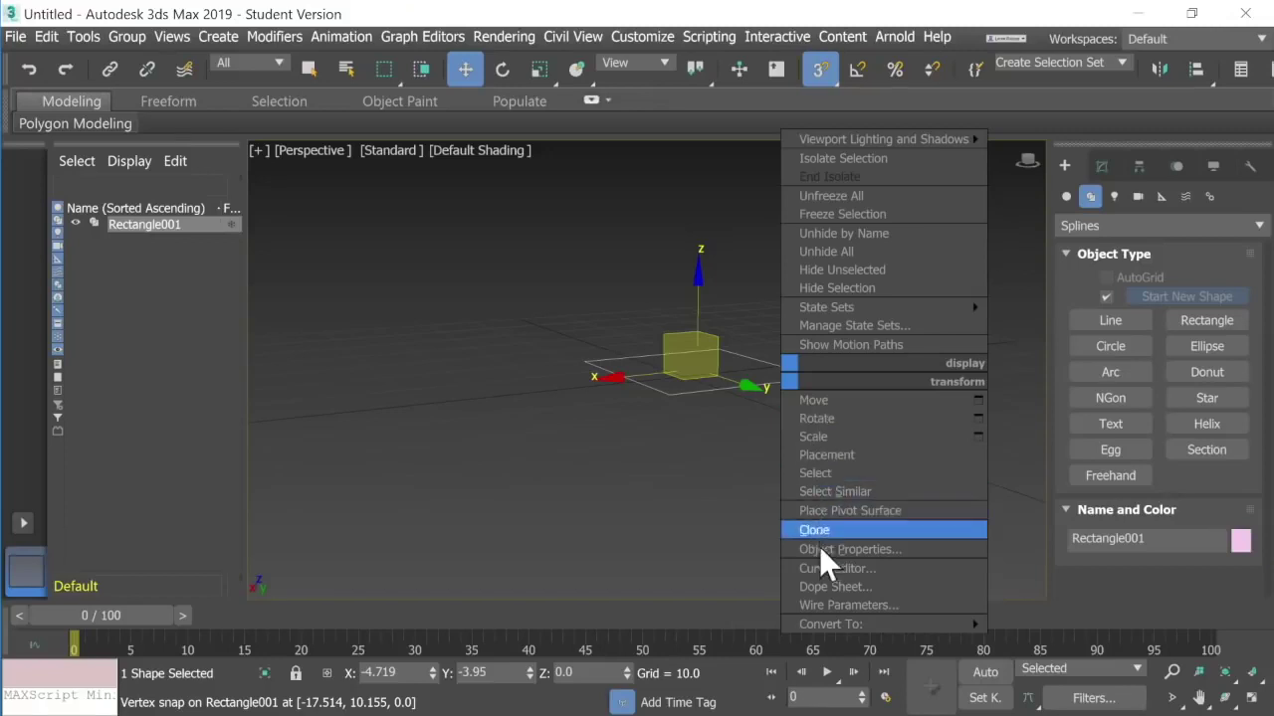
mouse_move(832, 625)
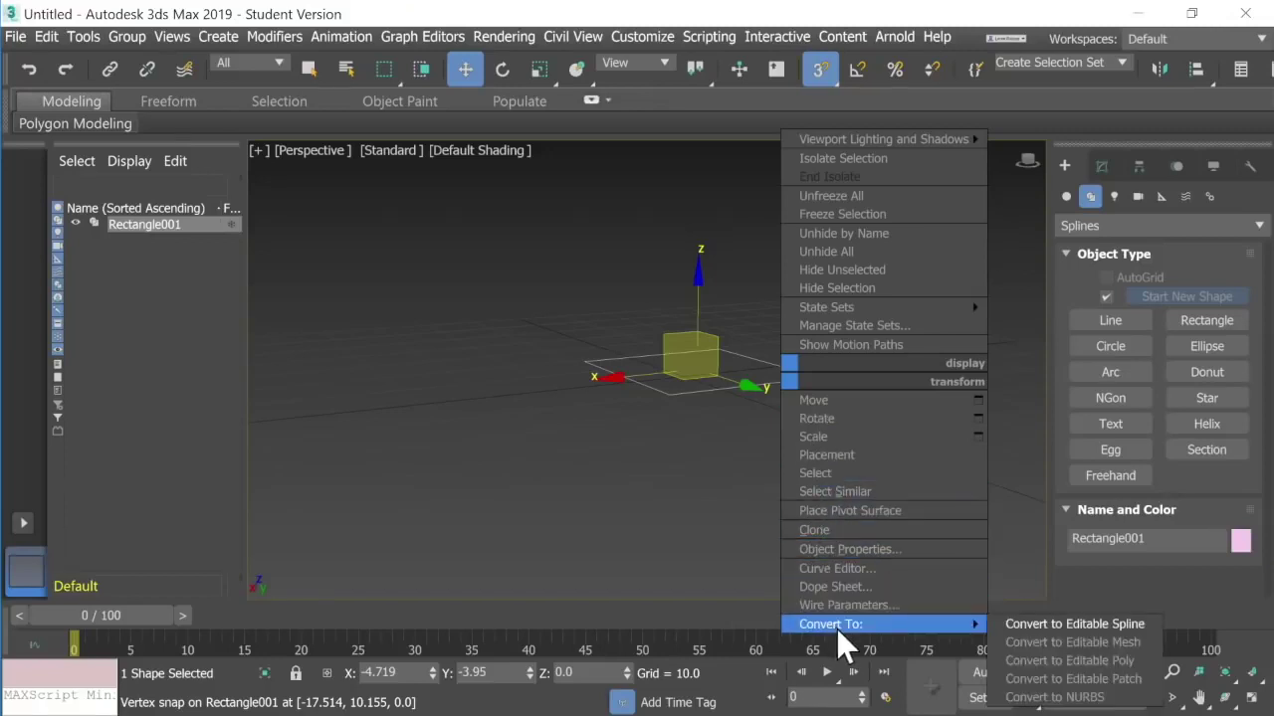
left_click(1059, 623)
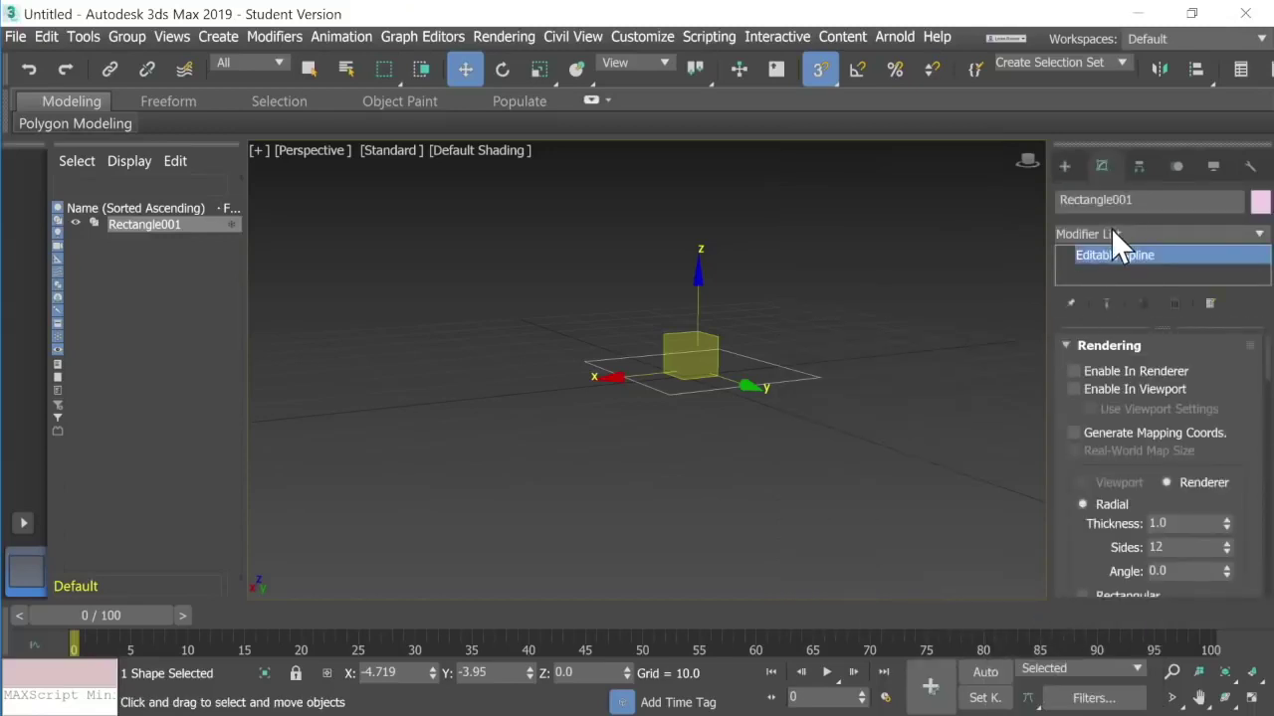
- At the Spline sub-object level, select the rectangle's spline and copy it about 14 units straight up
left_click(1065, 255)
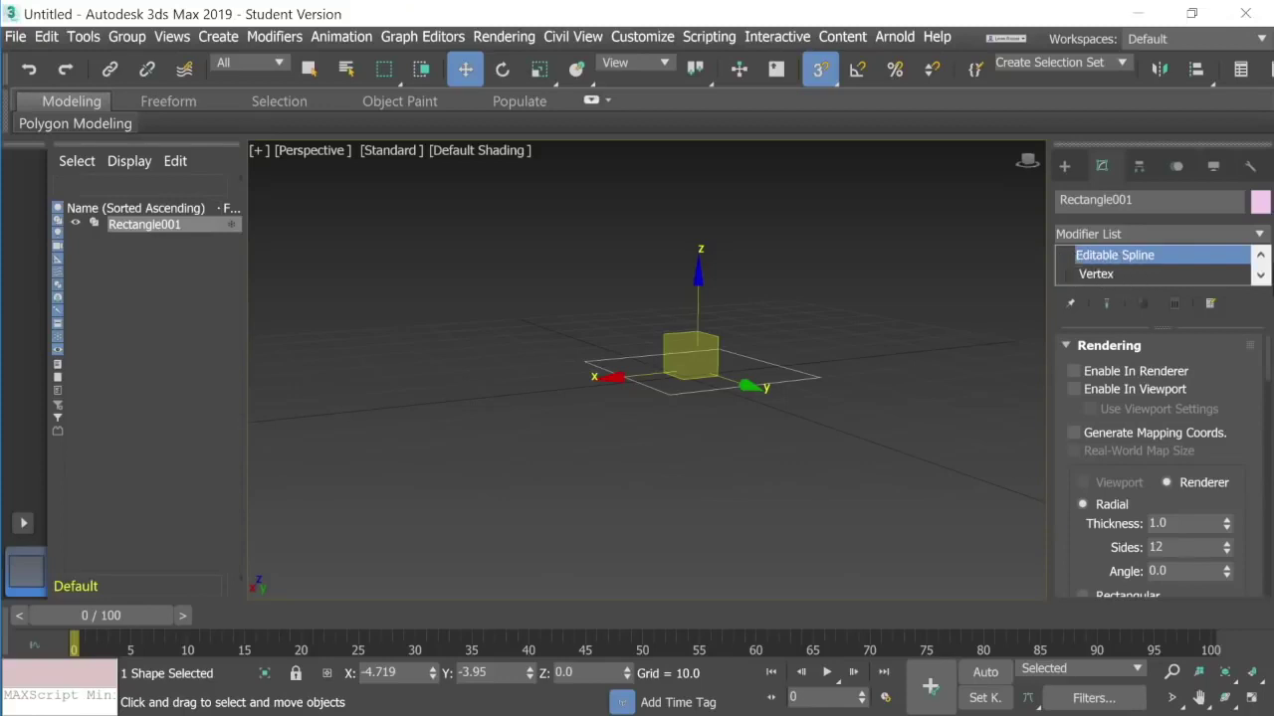
left_click(1261, 275)
left_click(1261, 276)
left_click(1086, 276)
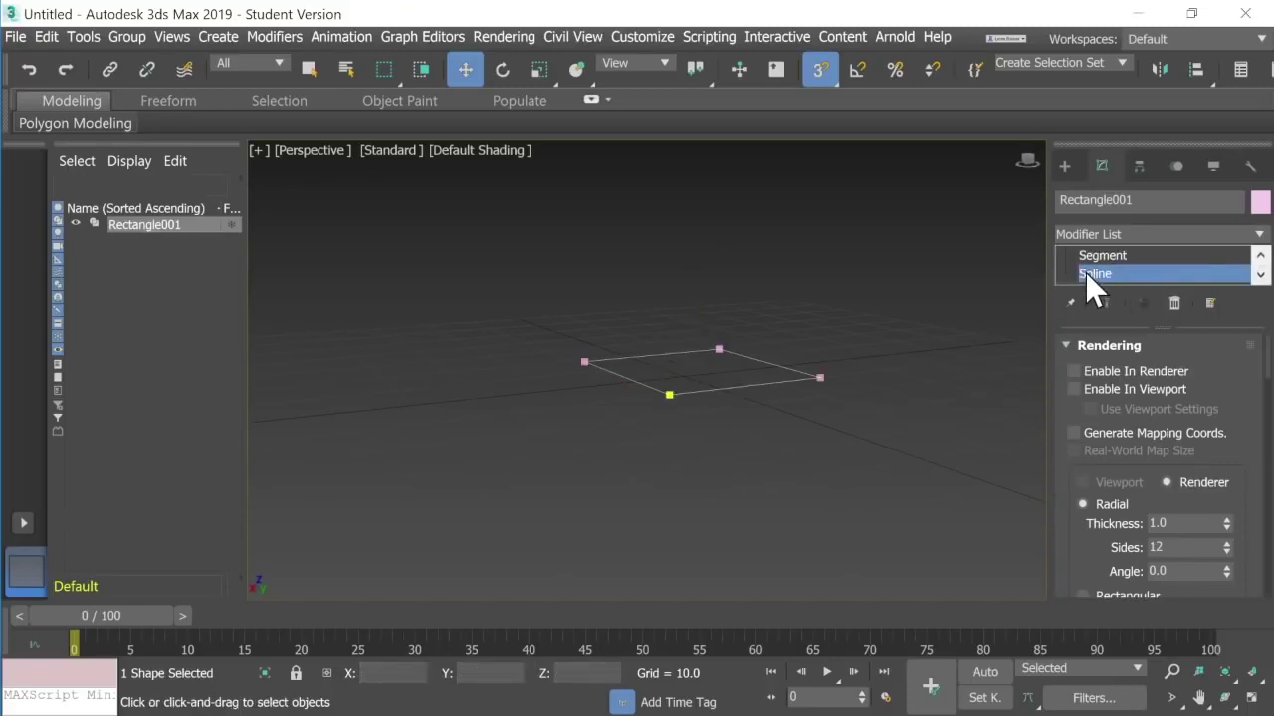
left_click(712, 390)
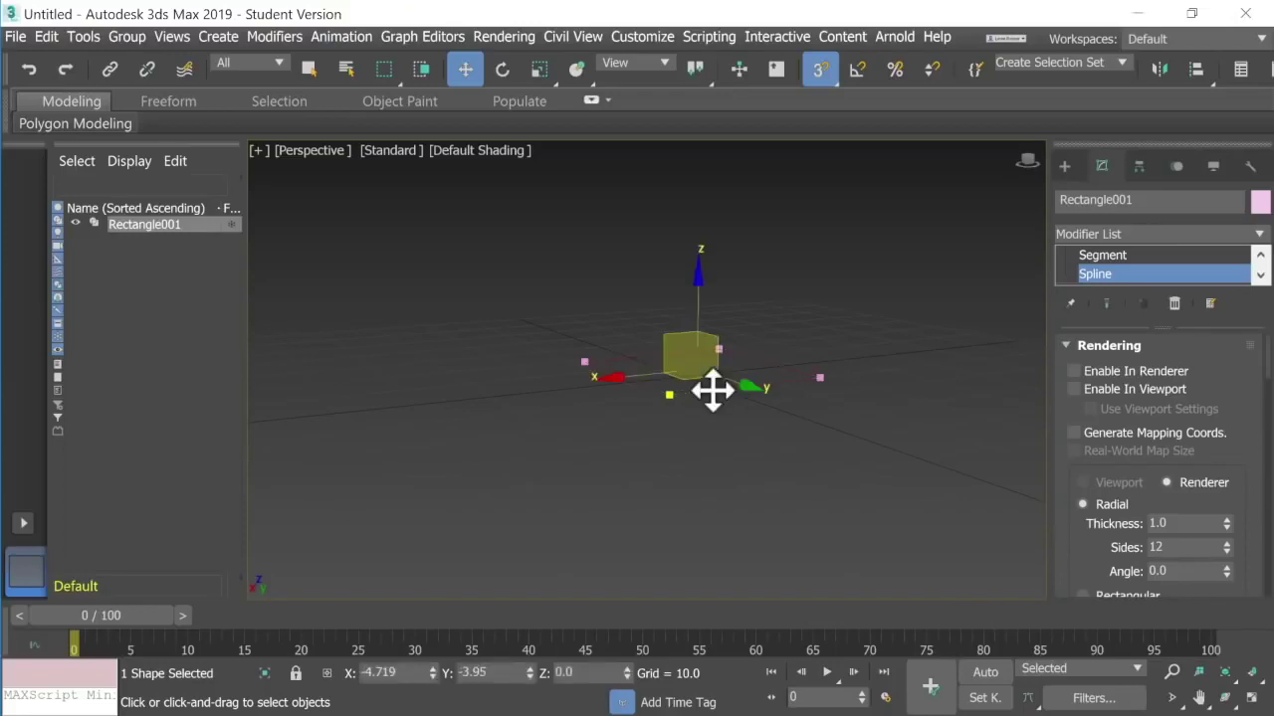
left_click_drag(712, 390, 697, 277, "shift")
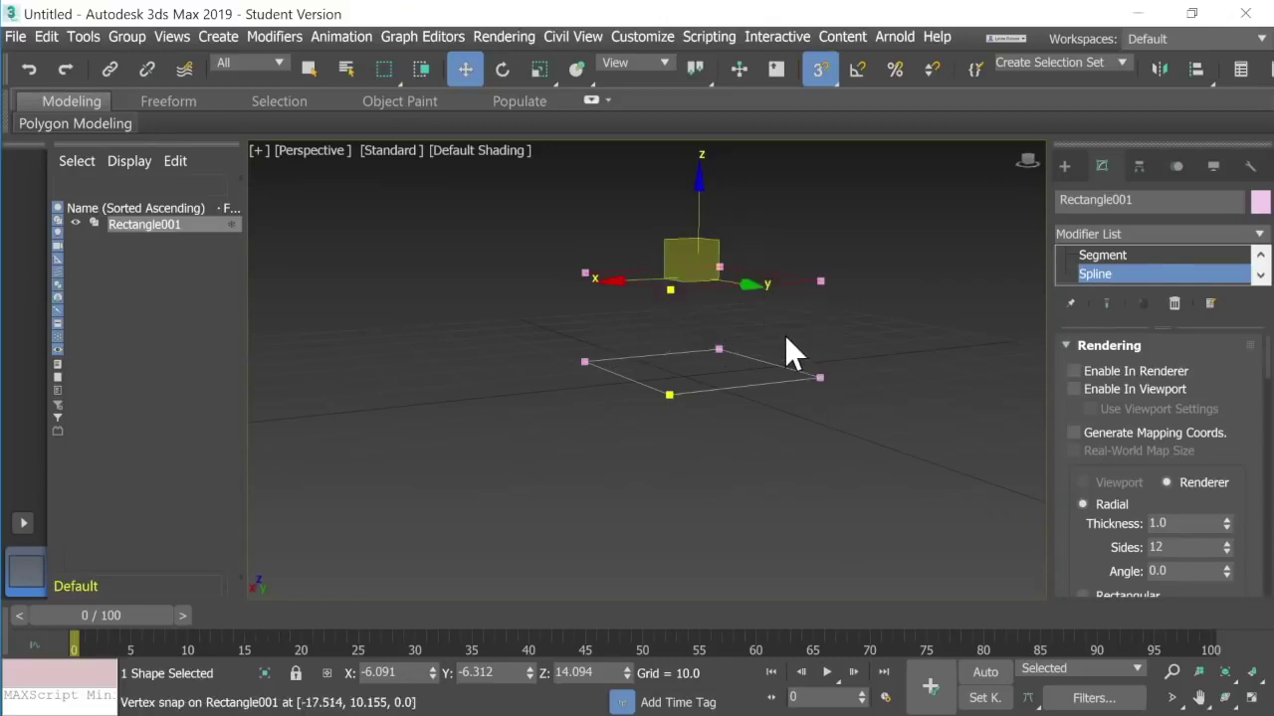
- Apply the CrossSection modifier to join the lower and upper rectangles at their corners, and deselect the shape to inspect it
left_click(1258, 236)
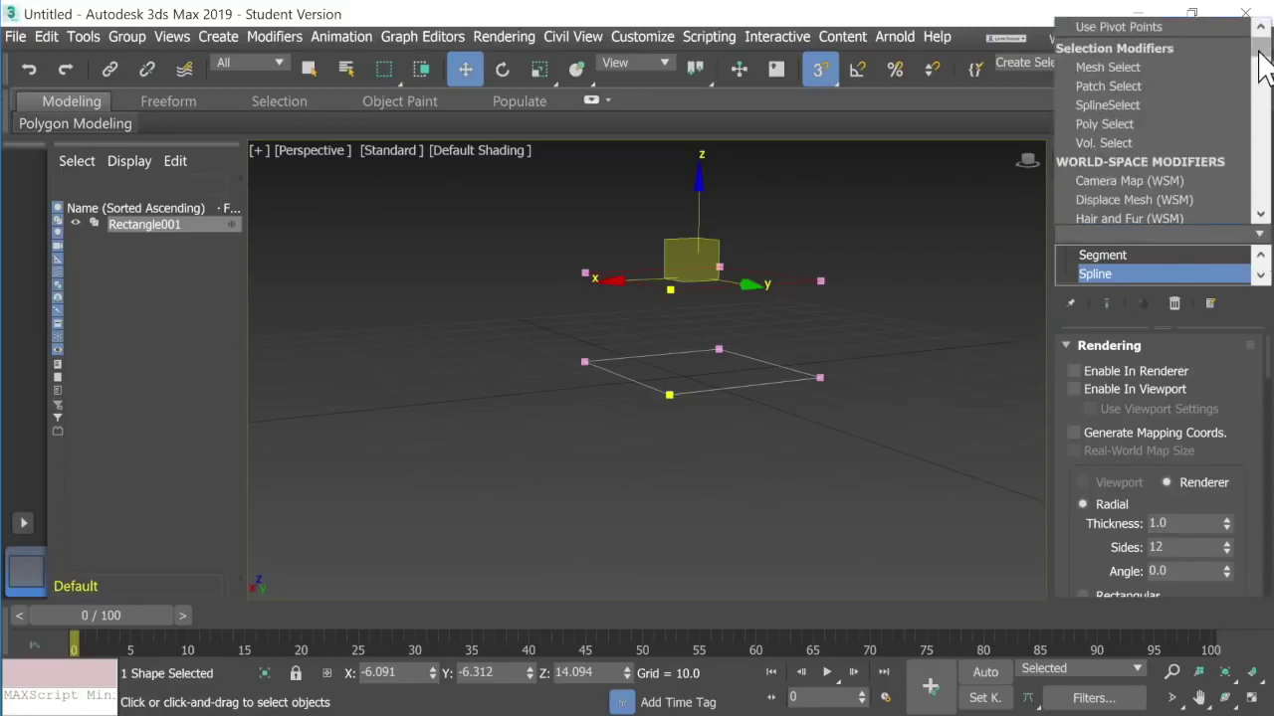
left_click_drag(1258, 48, 1259, 78)
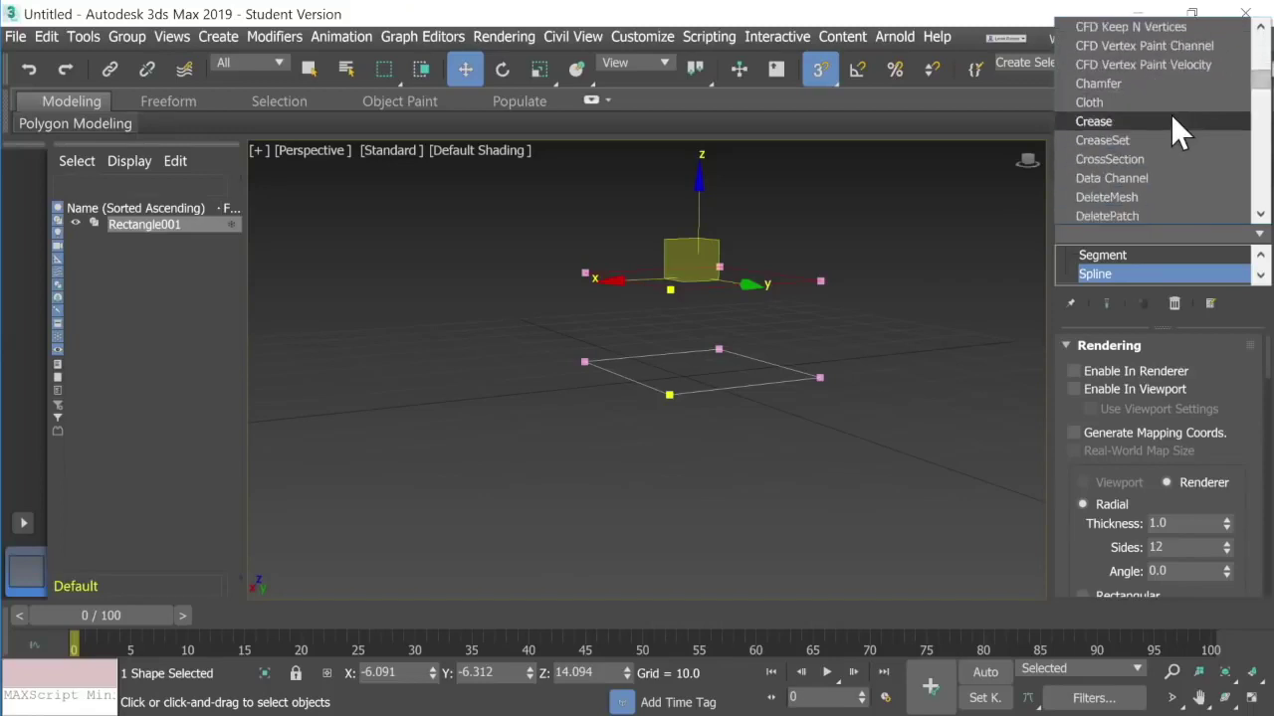
left_click(1138, 162)
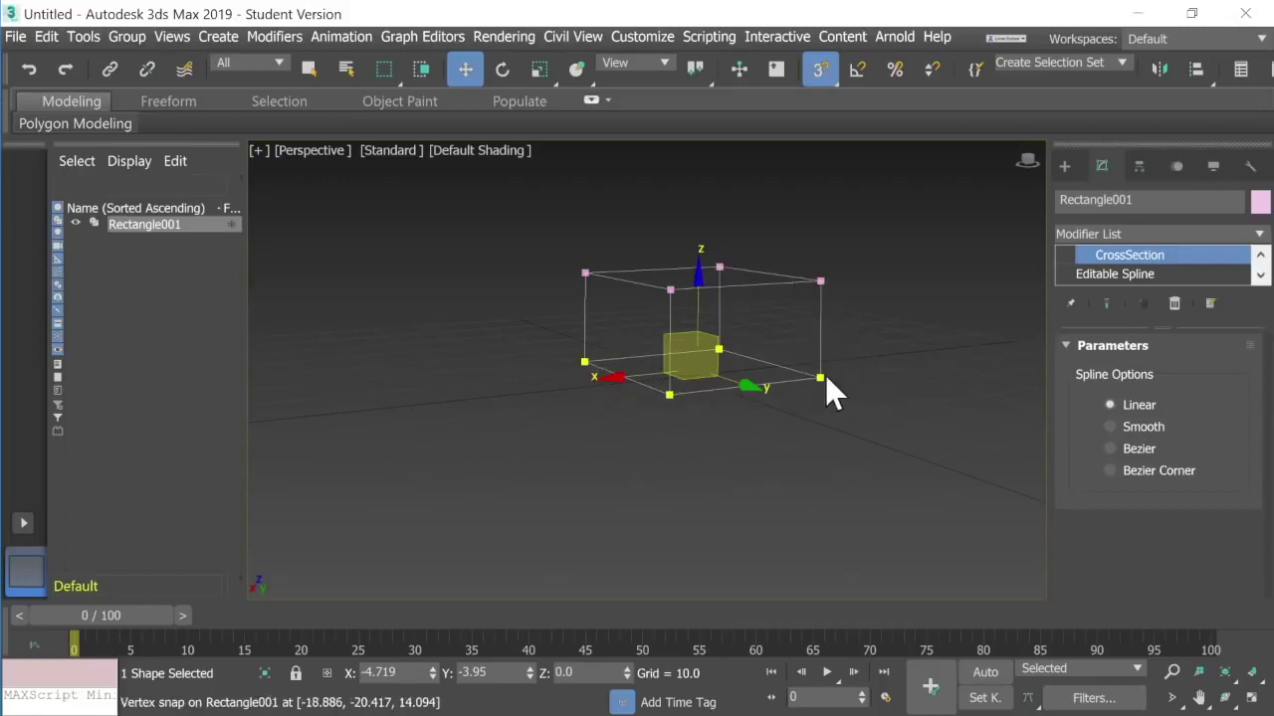
left_click(917, 408)
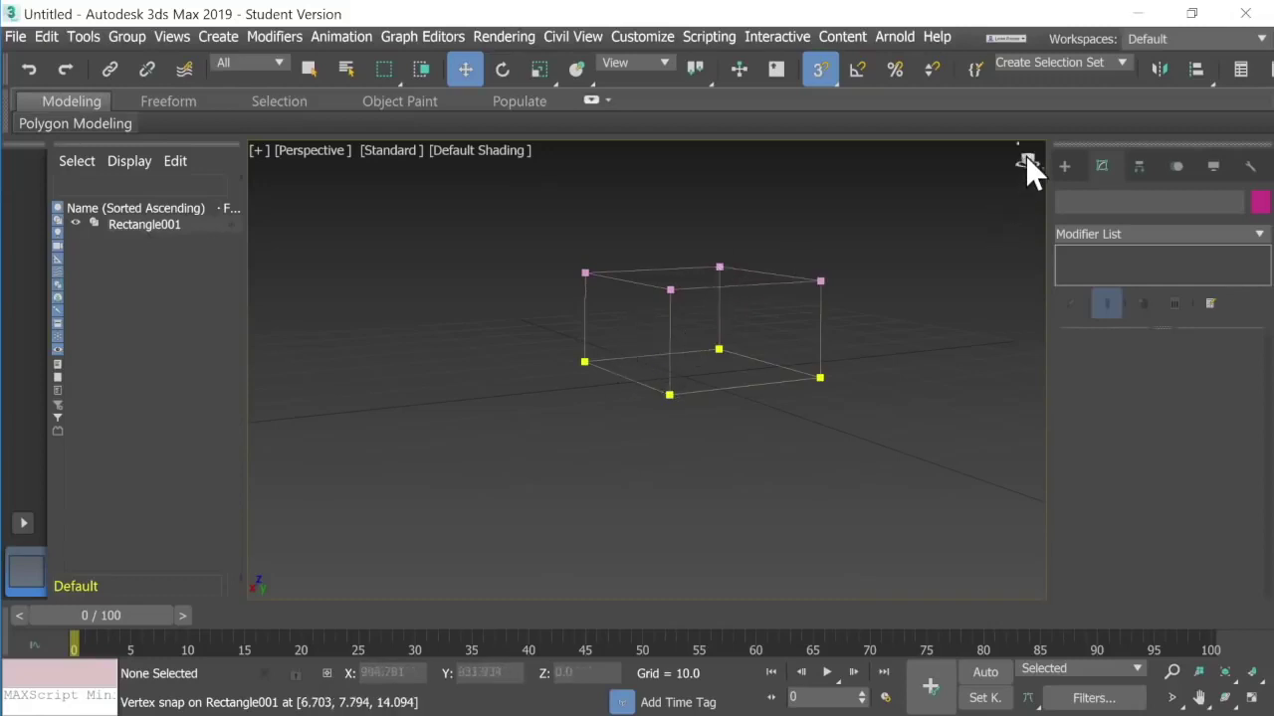
left_click_drag(1026, 155, 1026, 156)
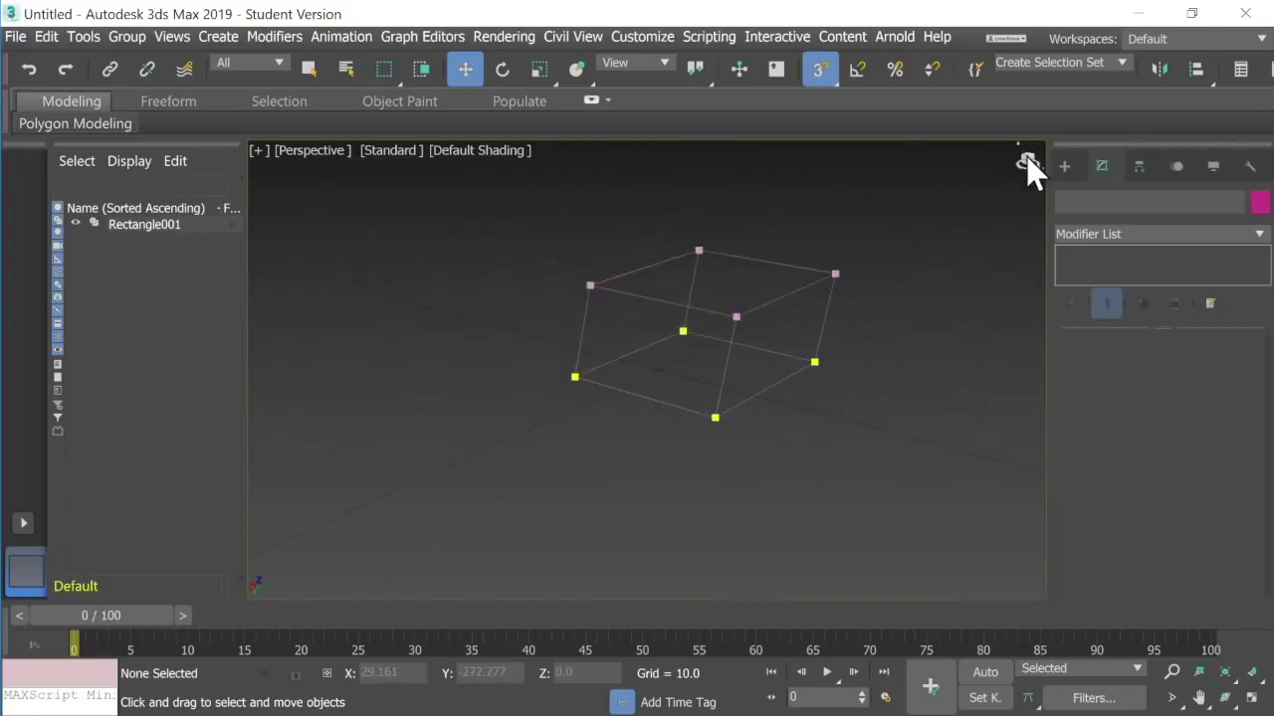